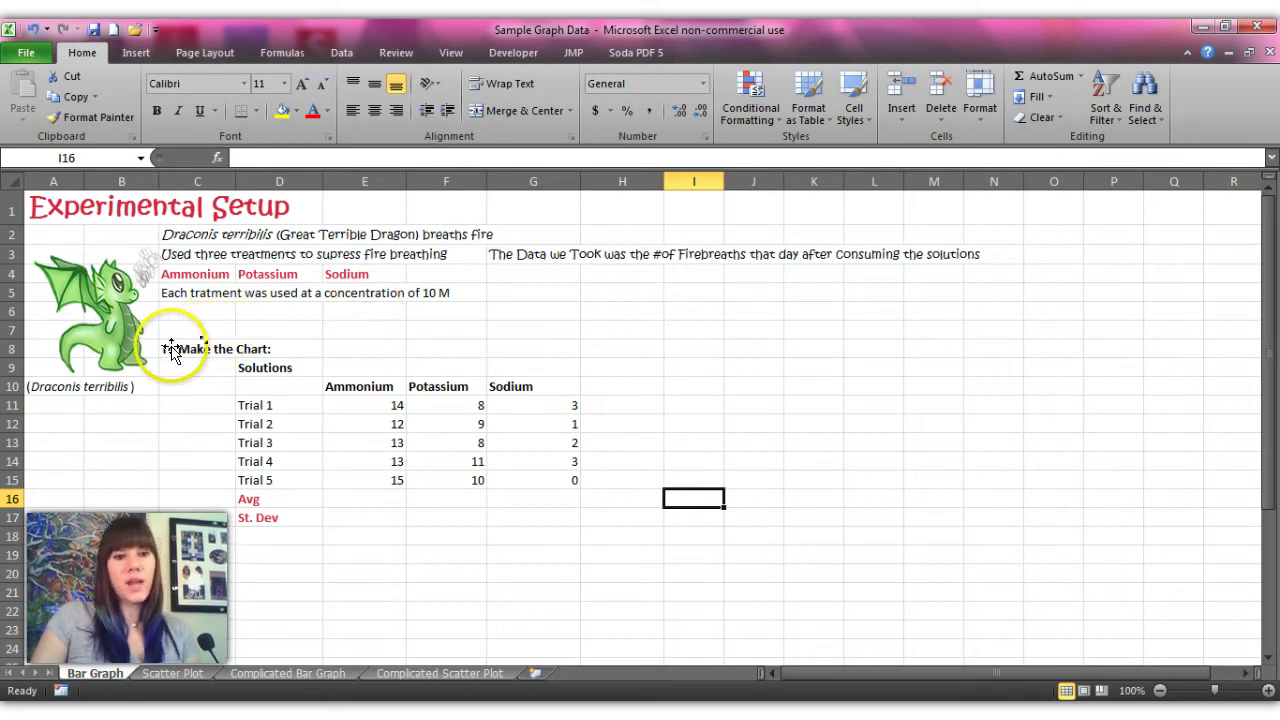
Step: Review the solutions table in C9:G17, covering the treatment headers, trial labels and trial data
{"action": "left_click_drag", "start_coordinate": [206, 365], "coordinate": [551, 517]}
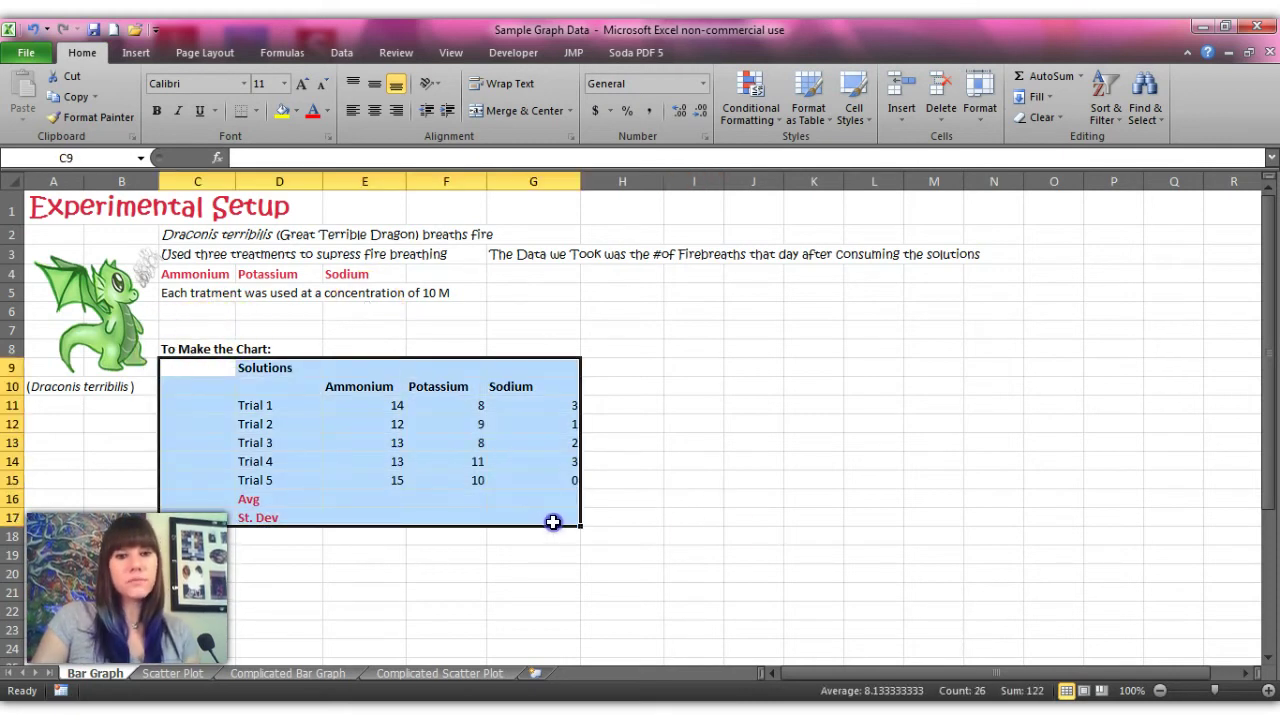
{"action": "left_click", "coordinate": [729, 511]}
{"action": "left_click_drag", "start_coordinate": [350, 388], "coordinate": [528, 392]}
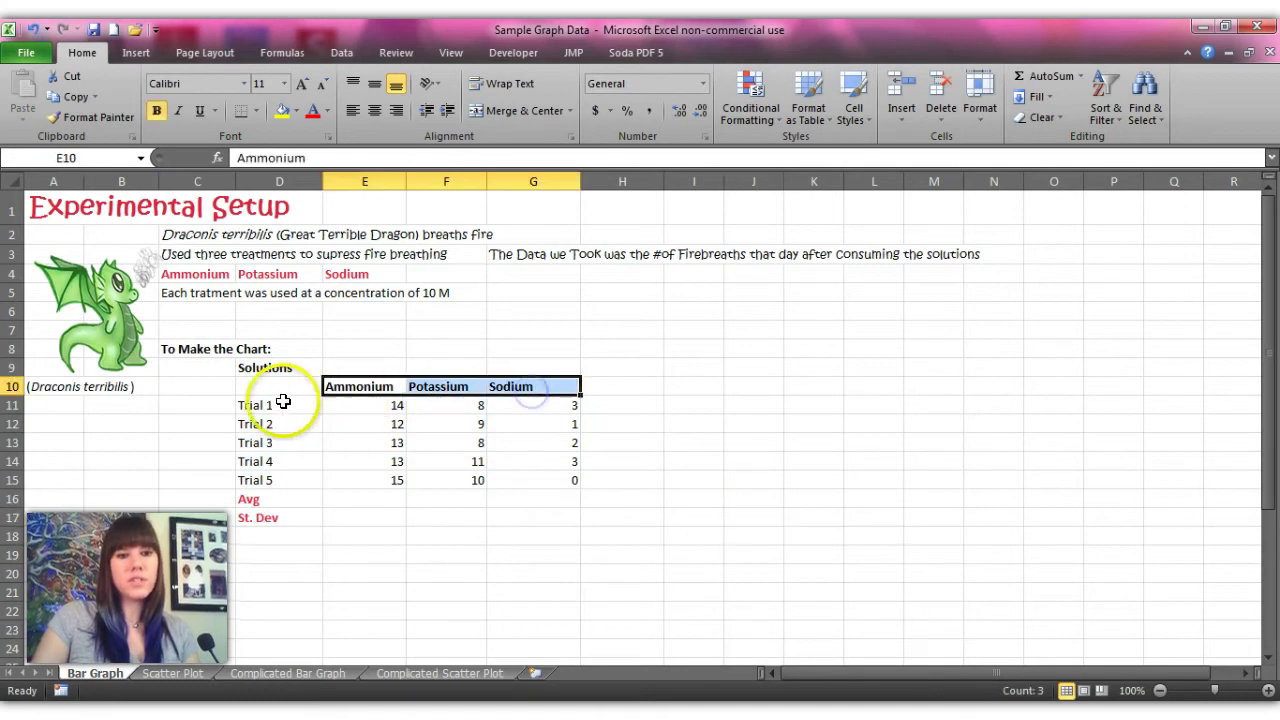
{"action": "left_click_drag", "start_coordinate": [283, 401], "coordinate": [275, 480]}
{"action": "left_click", "coordinate": [368, 404]}
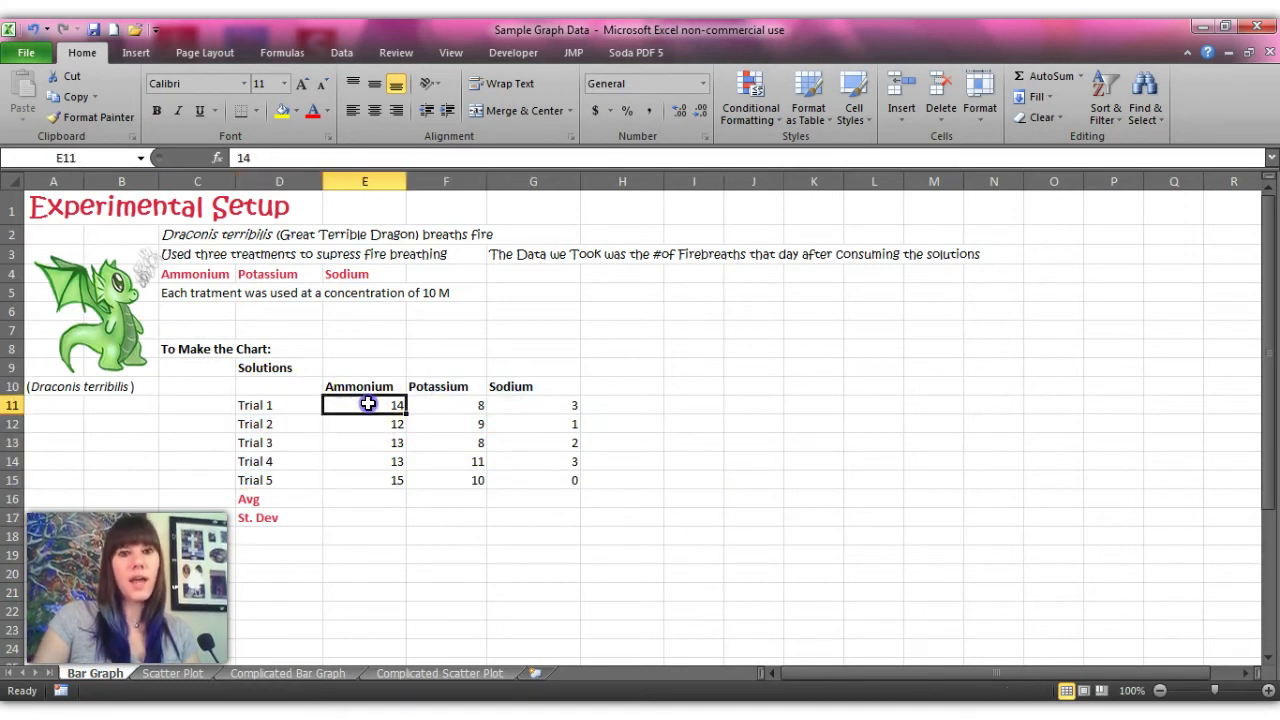
{"action": "left_click_drag", "start_coordinate": [368, 404], "coordinate": [550, 480]}
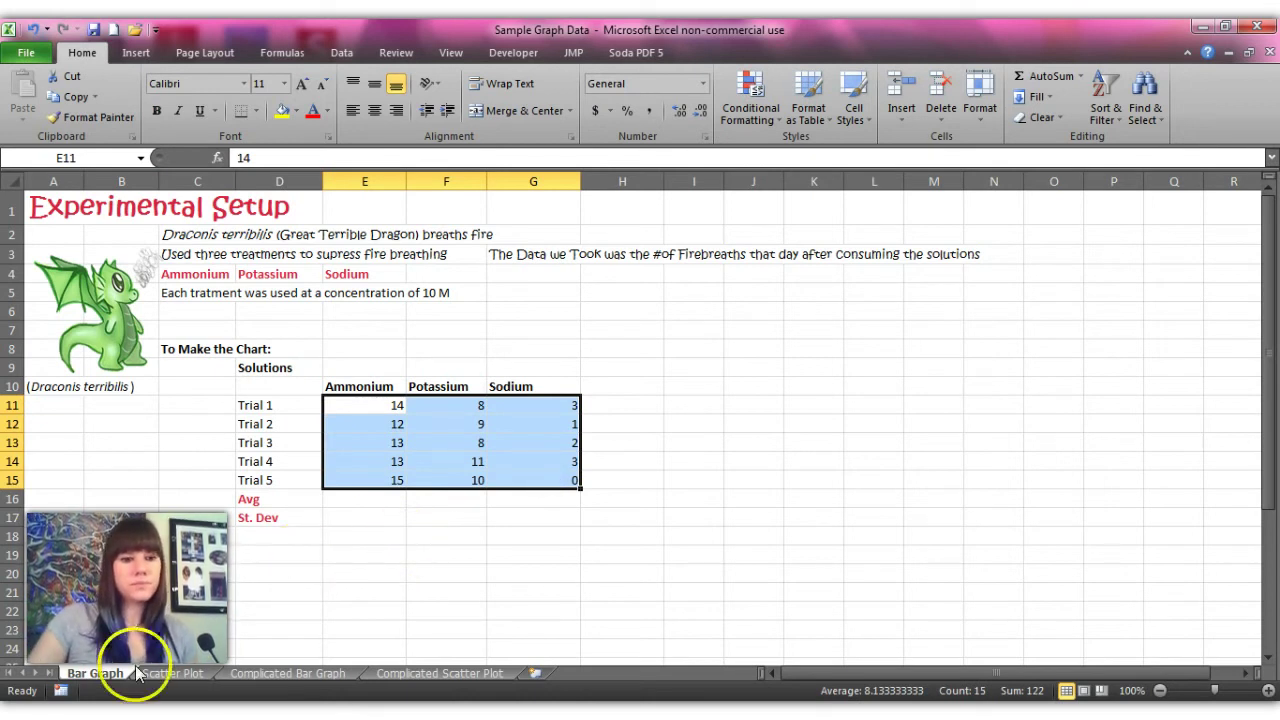
{"action": "left_click", "coordinate": [631, 516]}
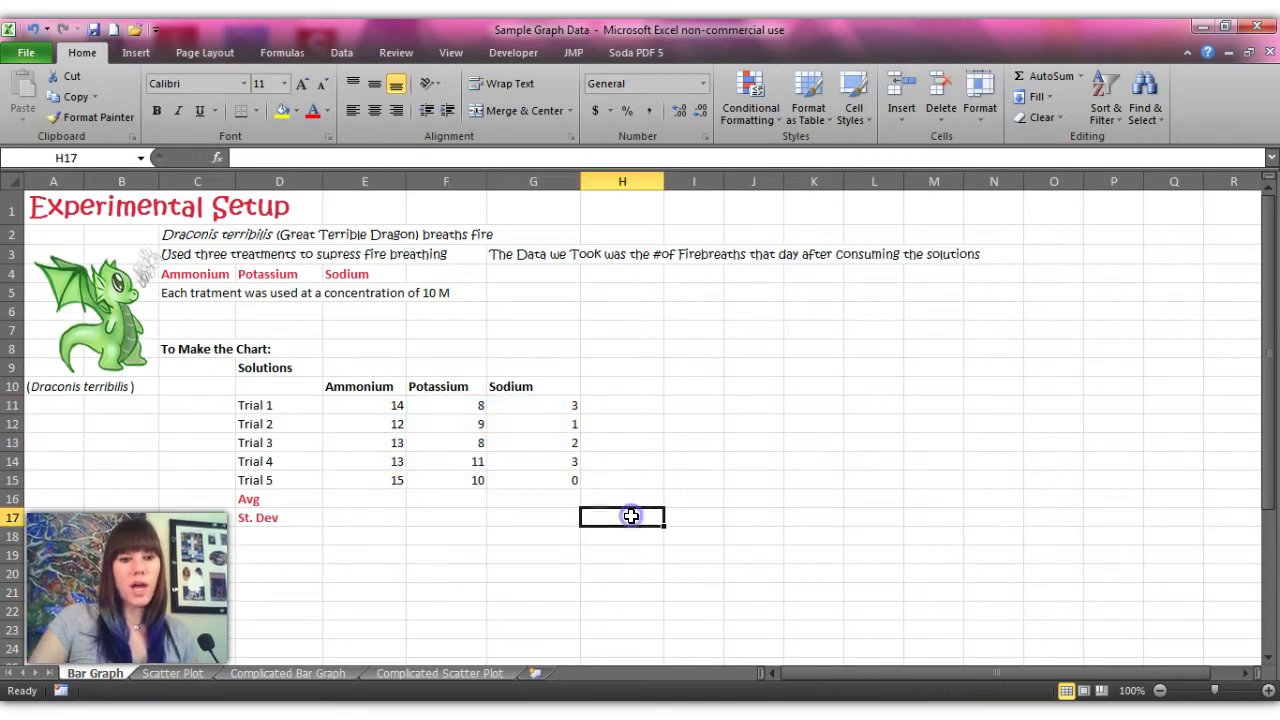
Step: Calculate the Ammonium average in E16 by searching for the "average" function and applying AVERAGE to E11:E15
{"action": "left_click", "coordinate": [362, 494]}
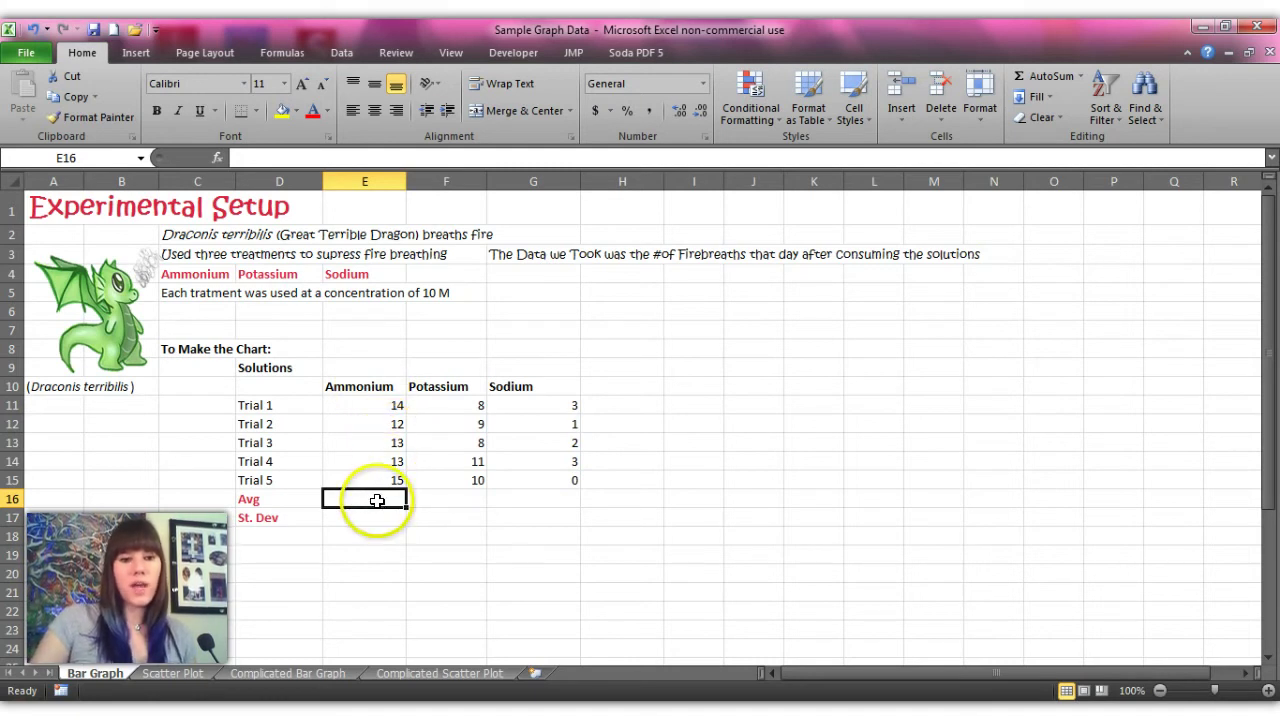
{"action": "type", "text": "="}
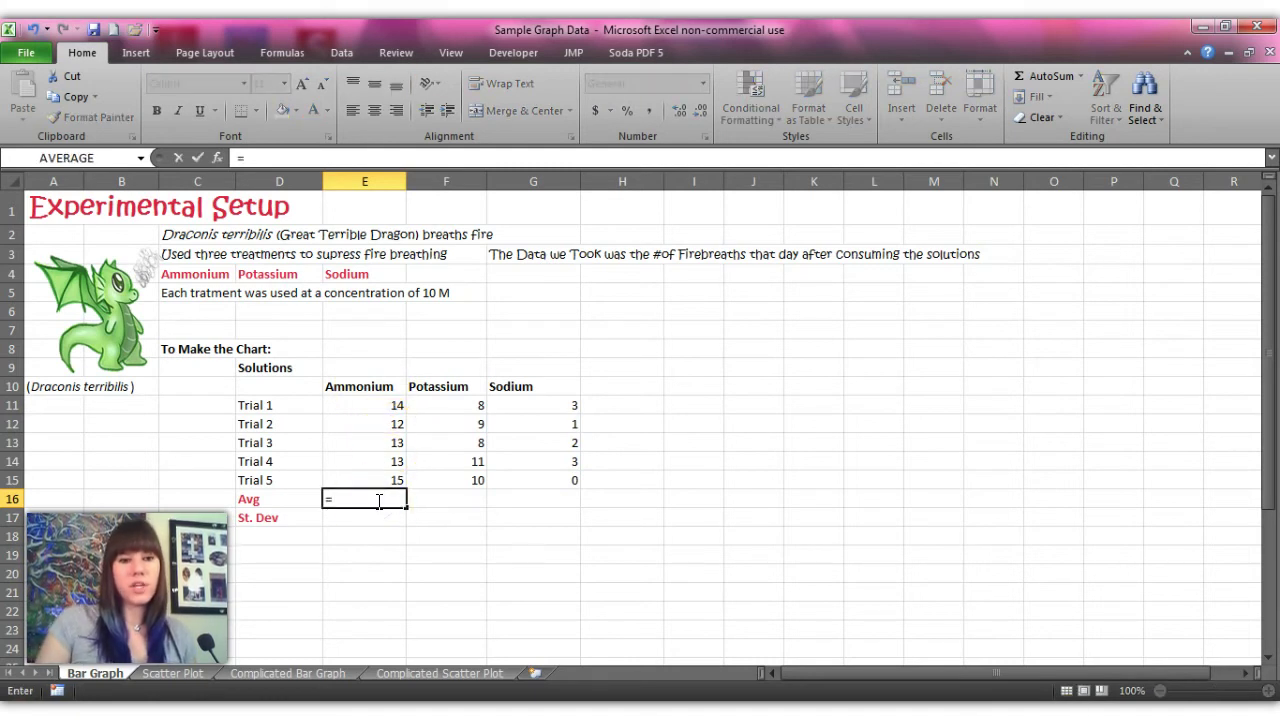
{"action": "left_click", "coordinate": [216, 158]}
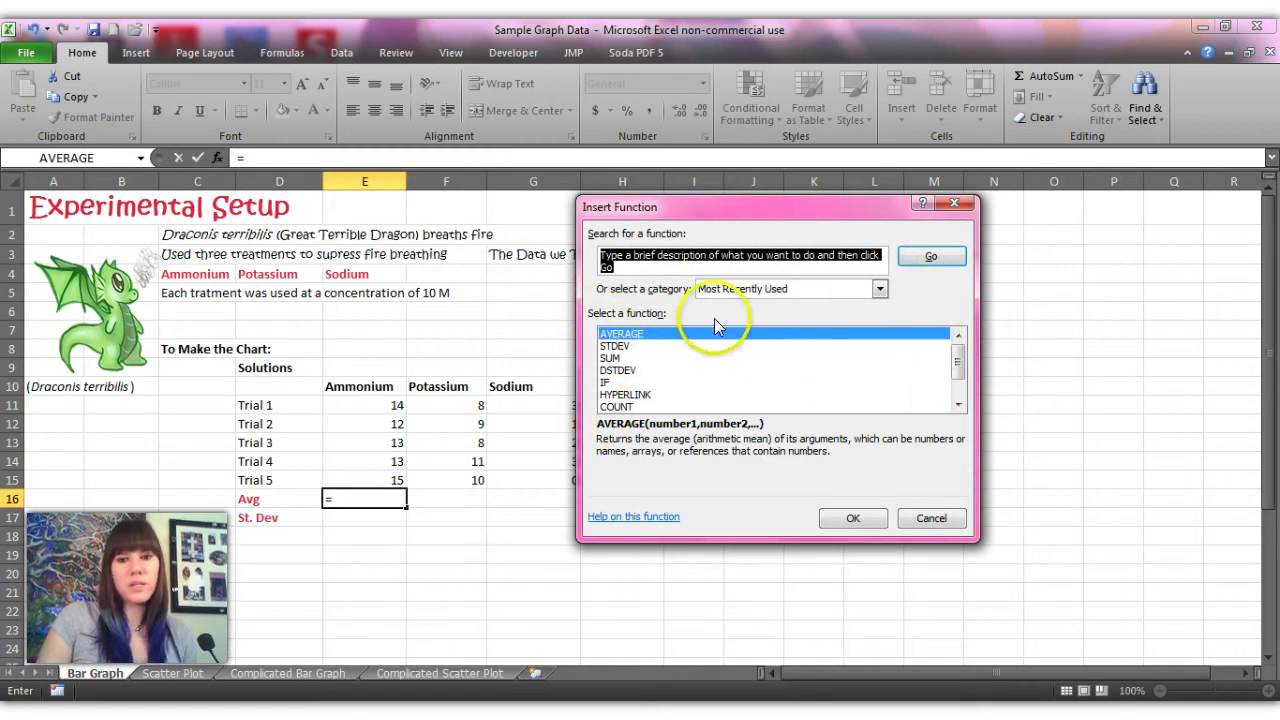
{"action": "left_click", "coordinate": [612, 333]}
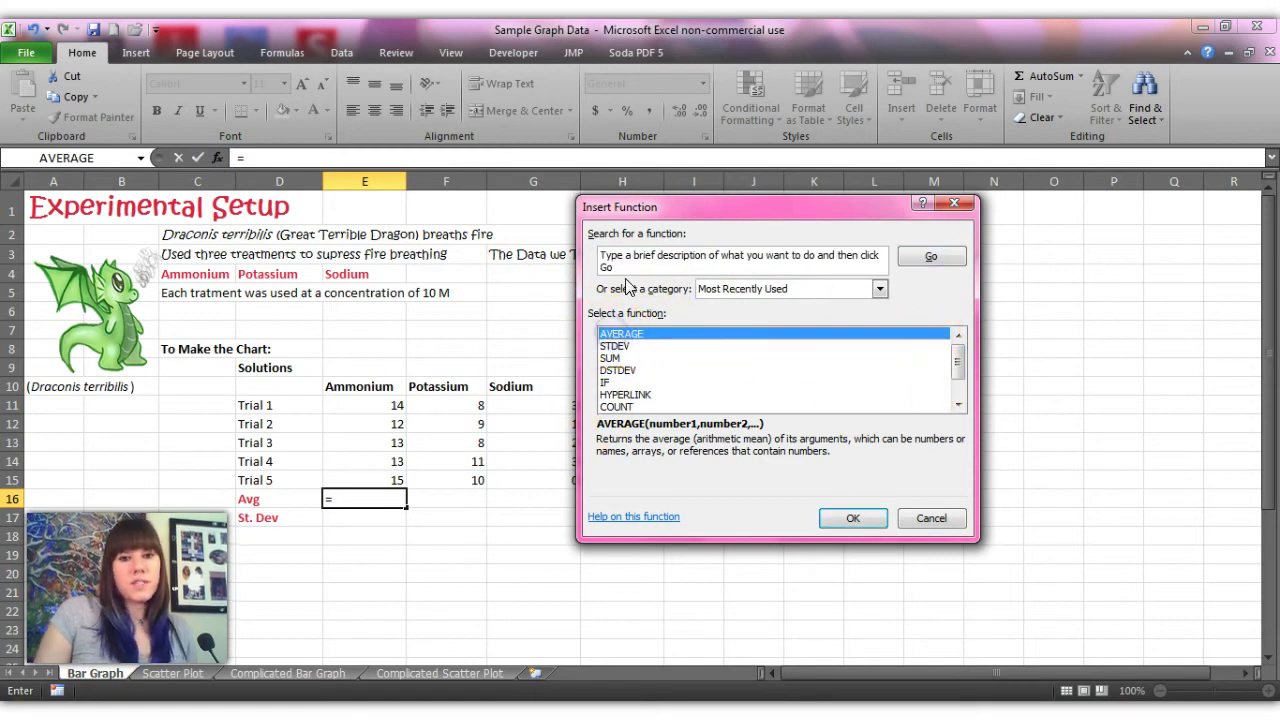
{"action": "left_click", "coordinate": [627, 268]}
{"action": "type", "text": "av"}
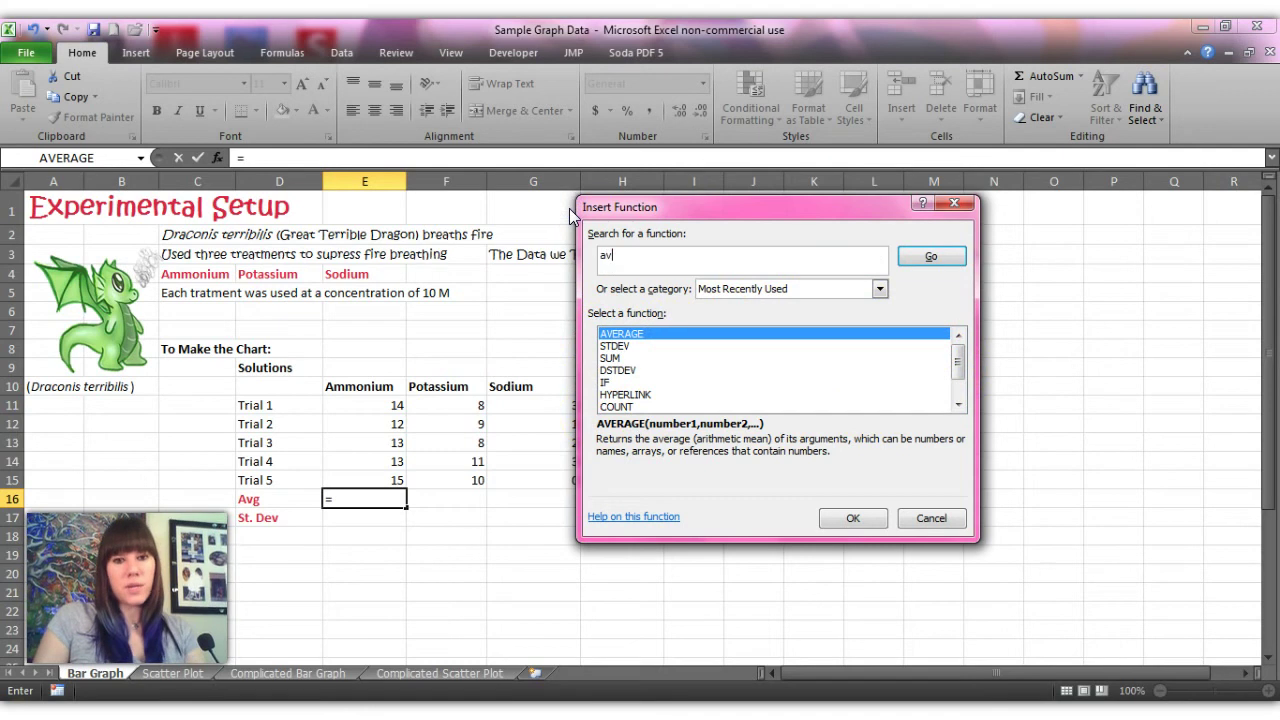
{"action": "type", "text": "erage"}
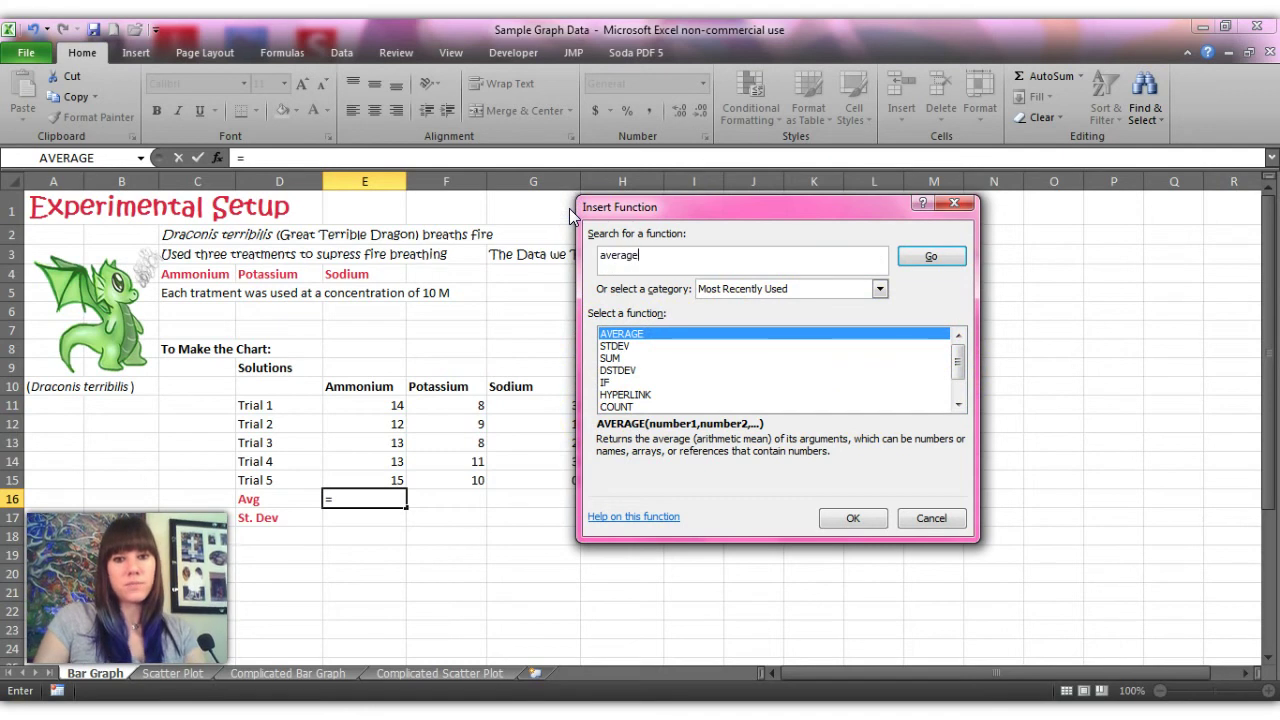
{"action": "left_click", "coordinate": [929, 256]}
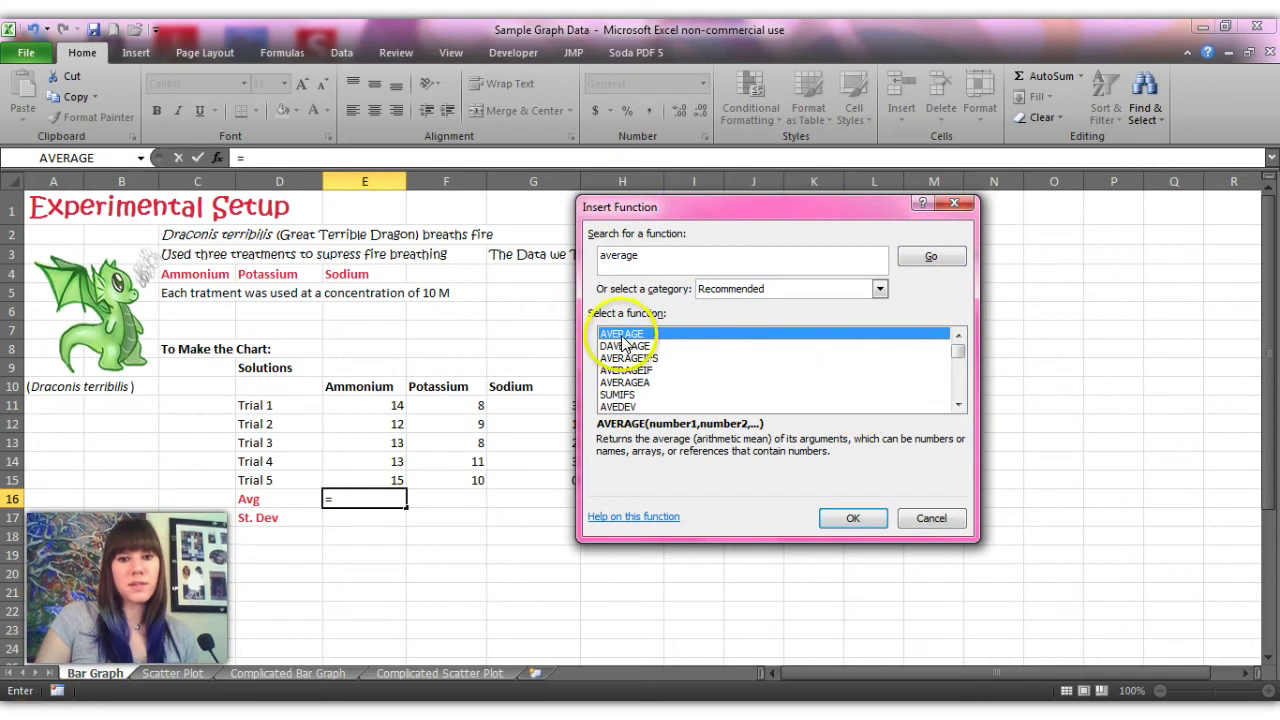
{"action": "left_click", "coordinate": [857, 516]}
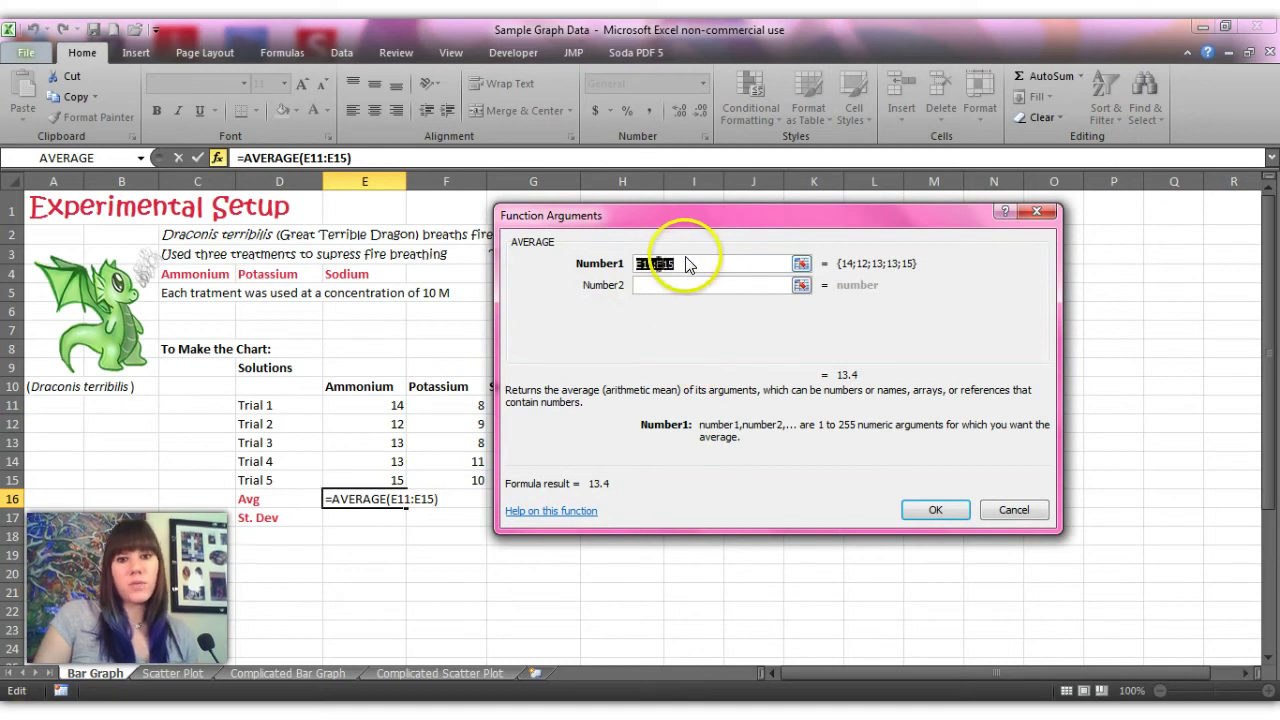
{"action": "key", "text": "BackSpace"}
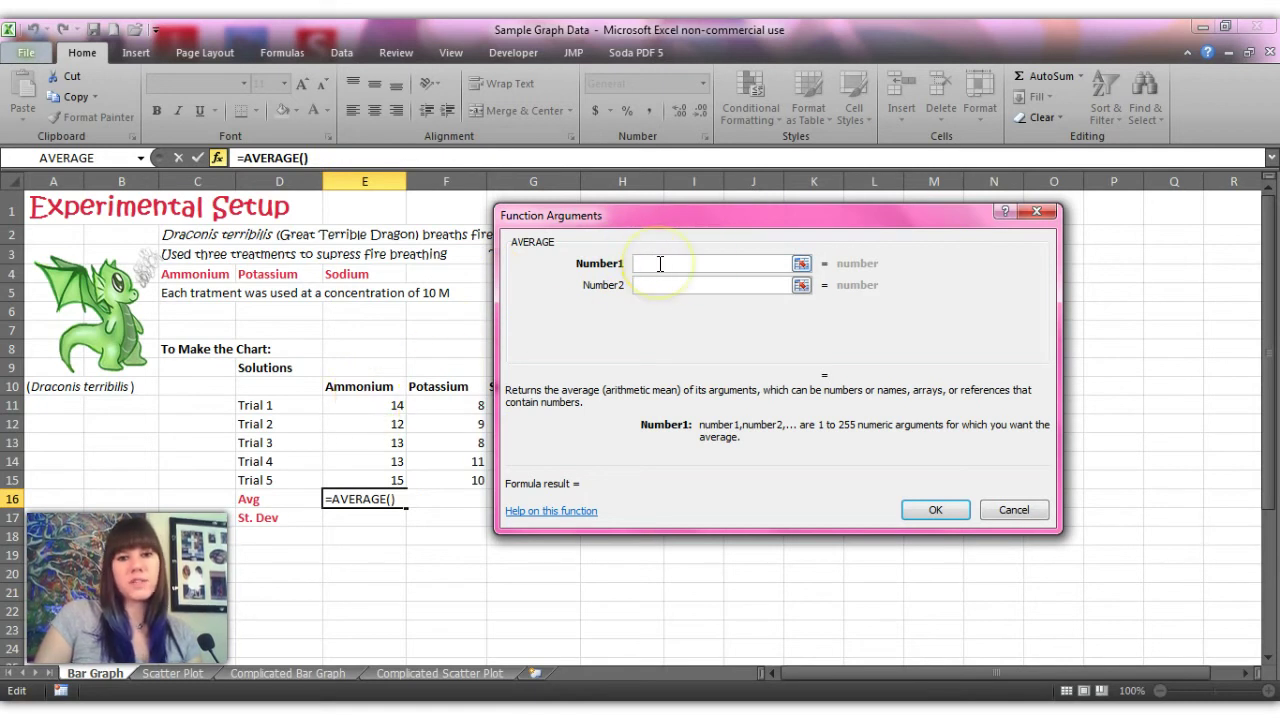
{"action": "left_click_drag", "start_coordinate": [352, 405], "coordinate": [360, 472]}
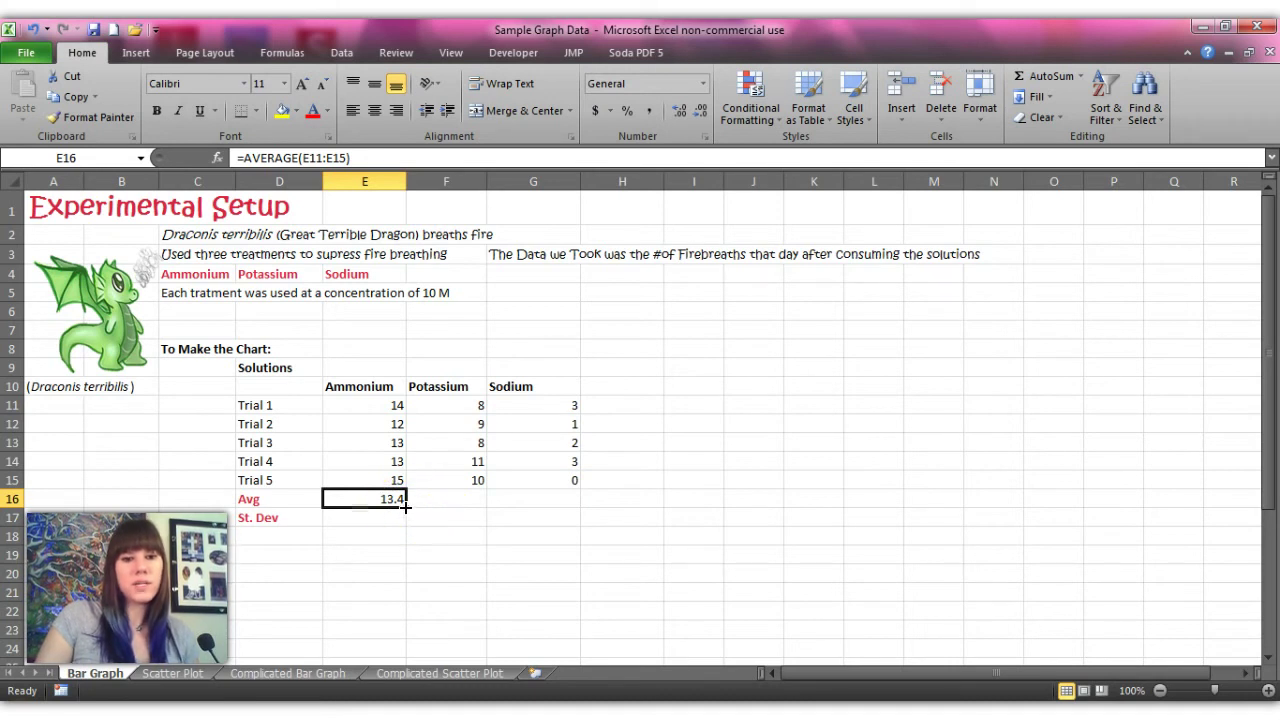
Step: Fill the average formula from E16 across to G16 and check the formulas in E16 and F16
{"action": "left_click_drag", "start_coordinate": [406, 507], "coordinate": [552, 500]}
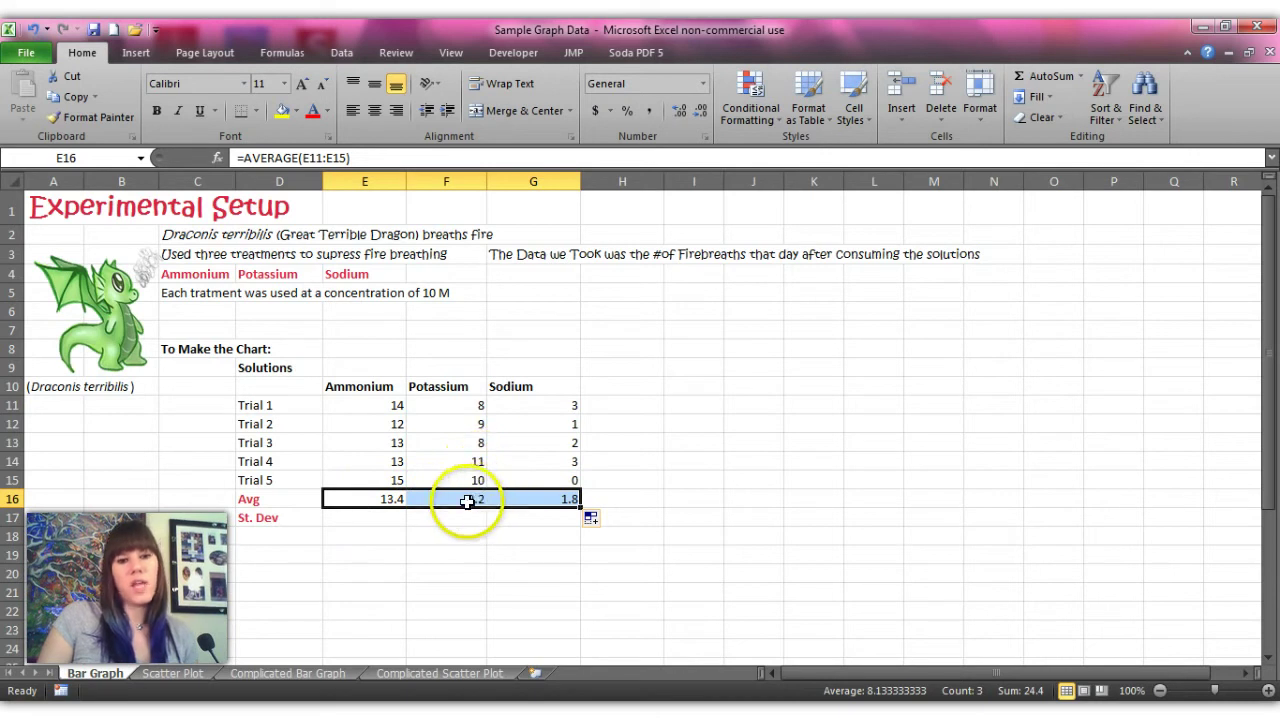
{"action": "left_click", "coordinate": [375, 499]}
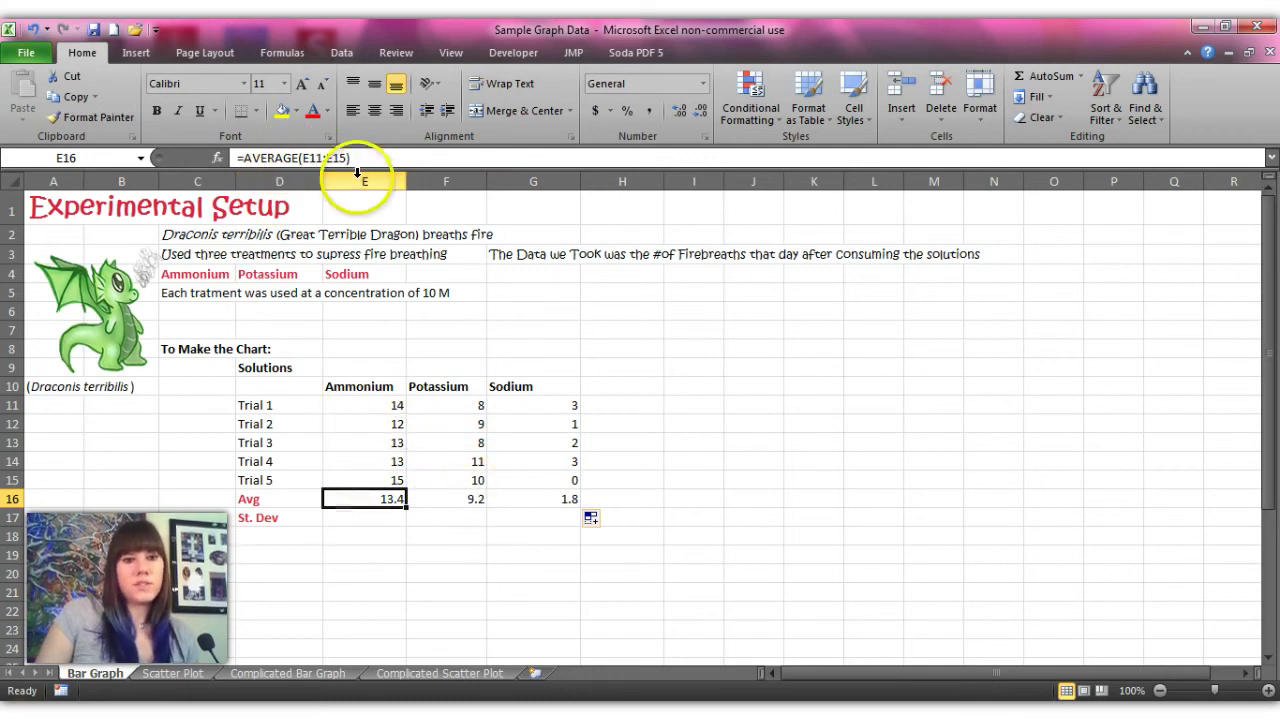
{"action": "left_click", "coordinate": [460, 497]}
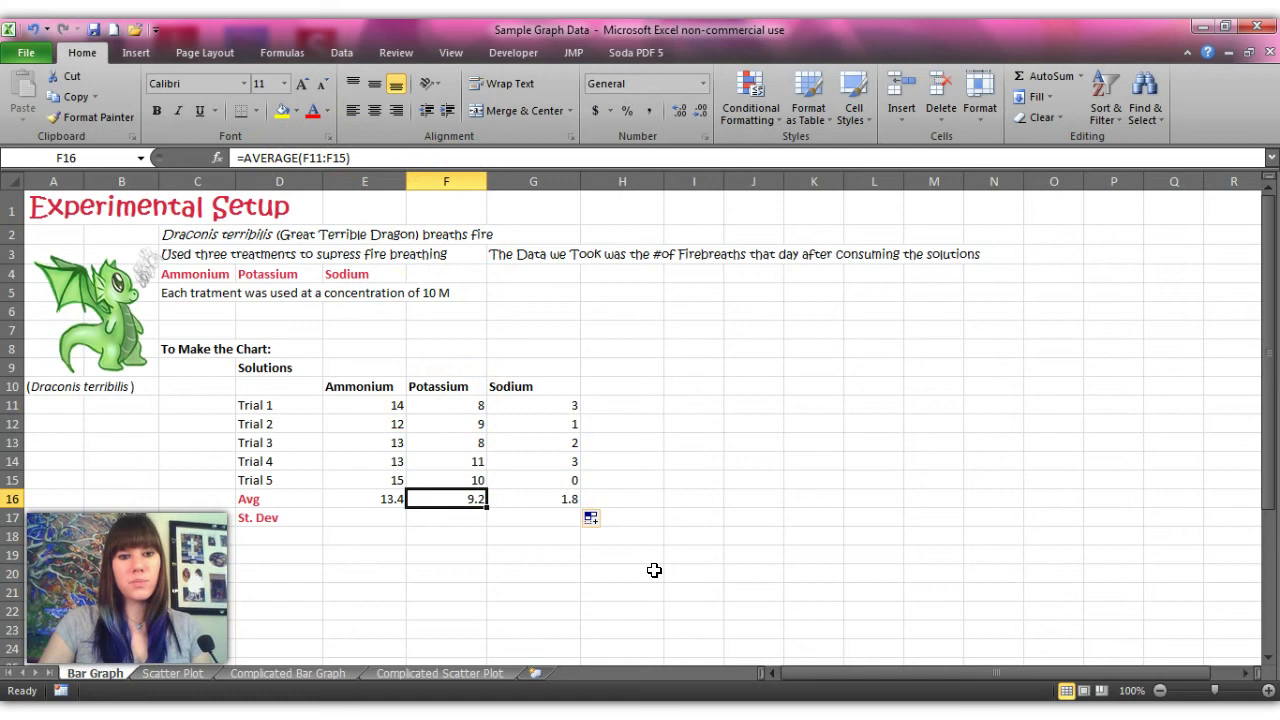
Step: Insert a 2-D clustered column chart from E10:G10 and E16:G16 and place it beside the data table
{"action": "left_click", "coordinate": [345, 383]}
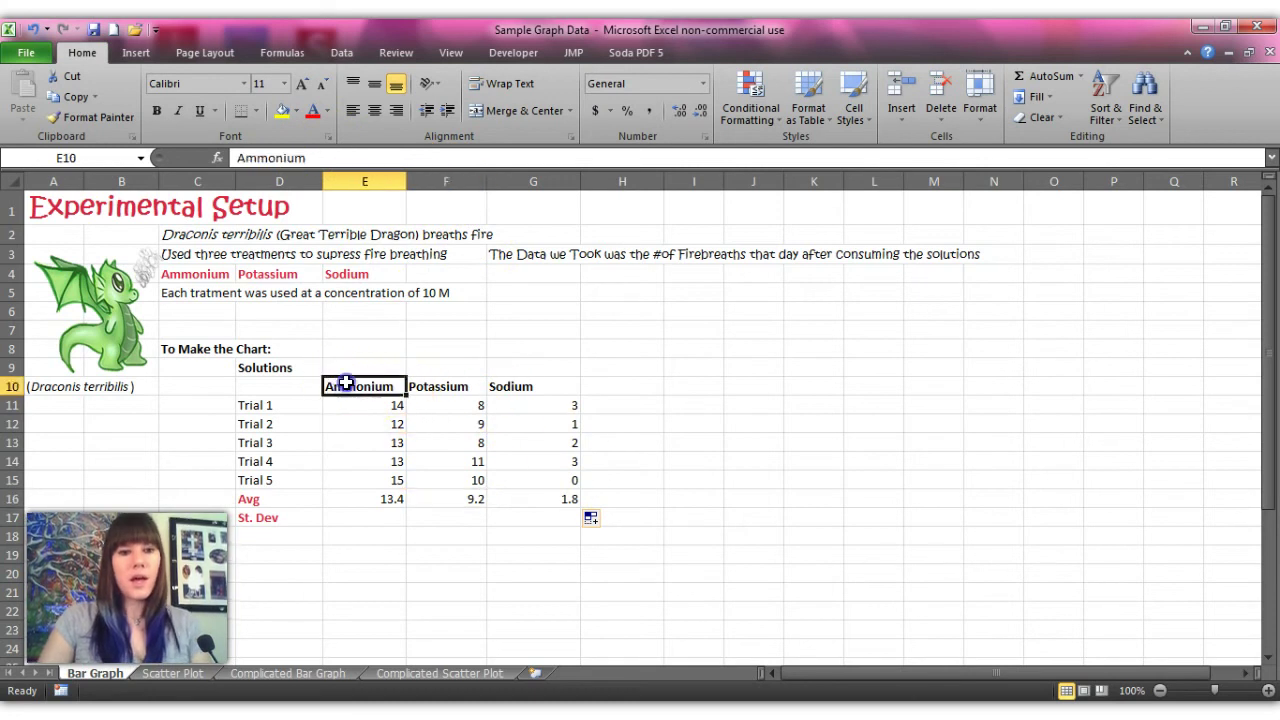
{"action": "left_click_drag", "start_coordinate": [345, 383], "coordinate": [538, 389]}
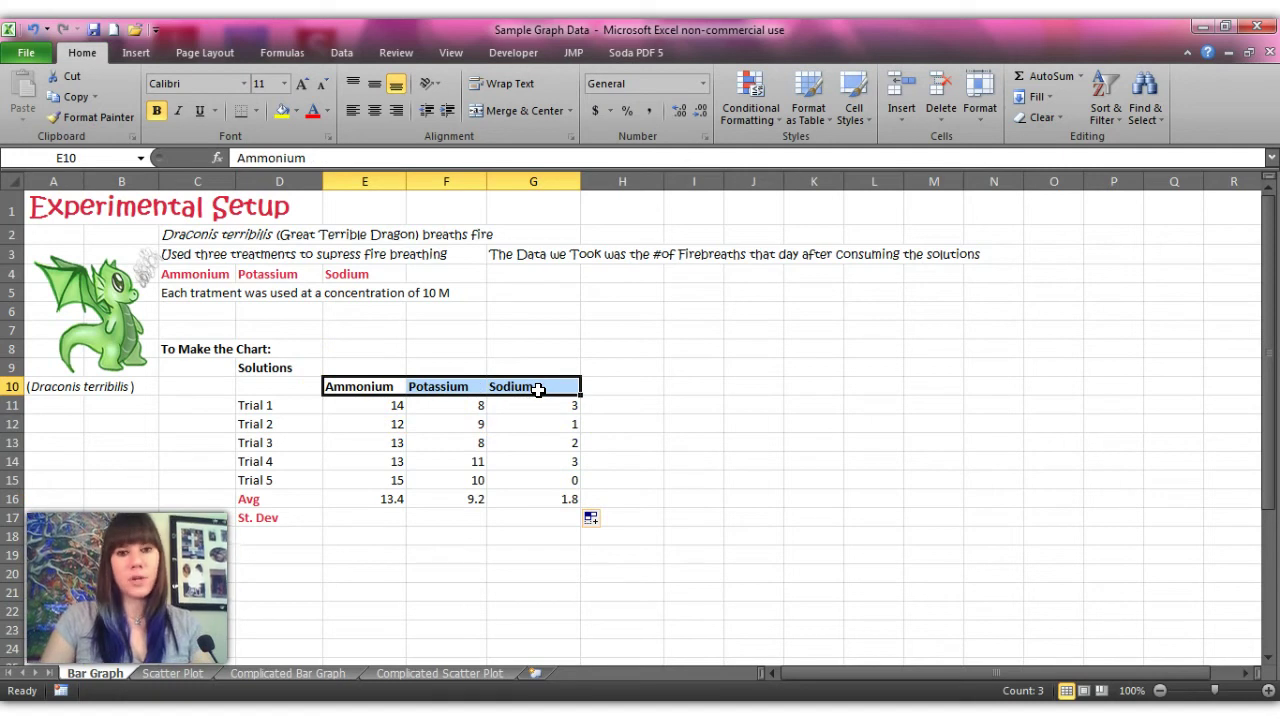
{"action": "left_click_drag", "start_coordinate": [380, 499], "coordinate": [550, 500]}
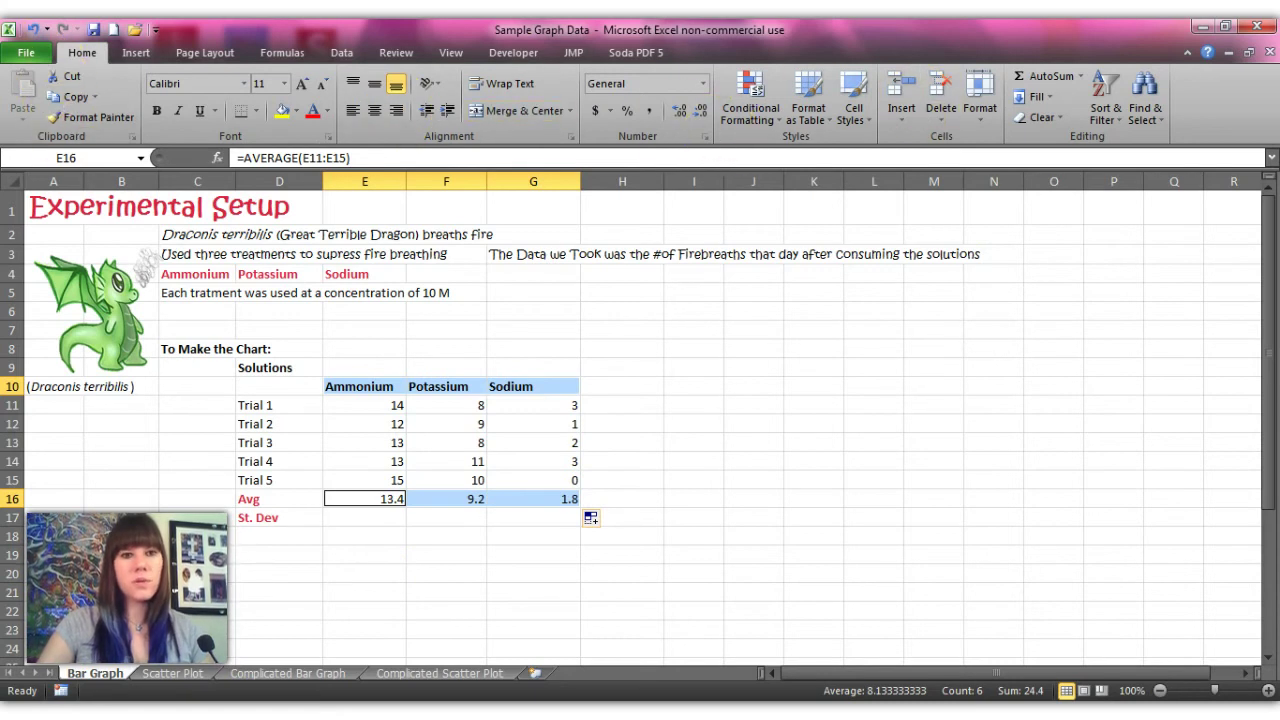
{"action": "left_click", "coordinate": [138, 53]}
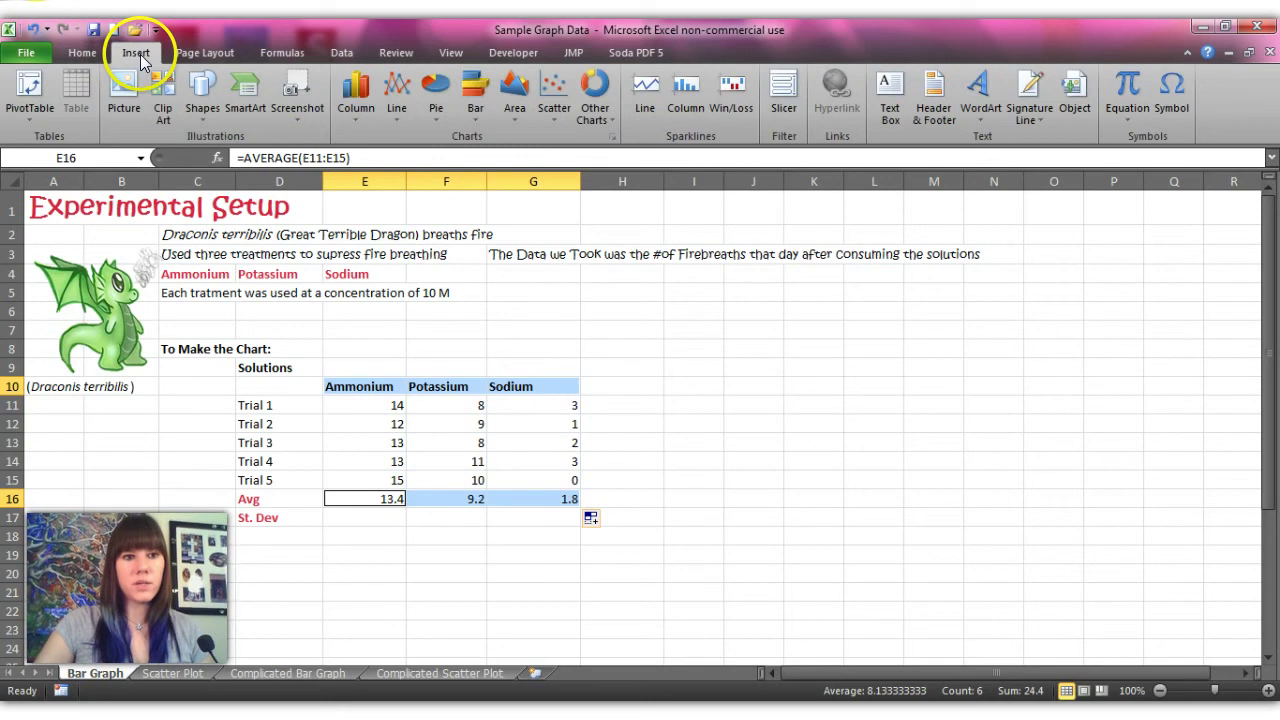
{"action": "left_click", "coordinate": [359, 117]}
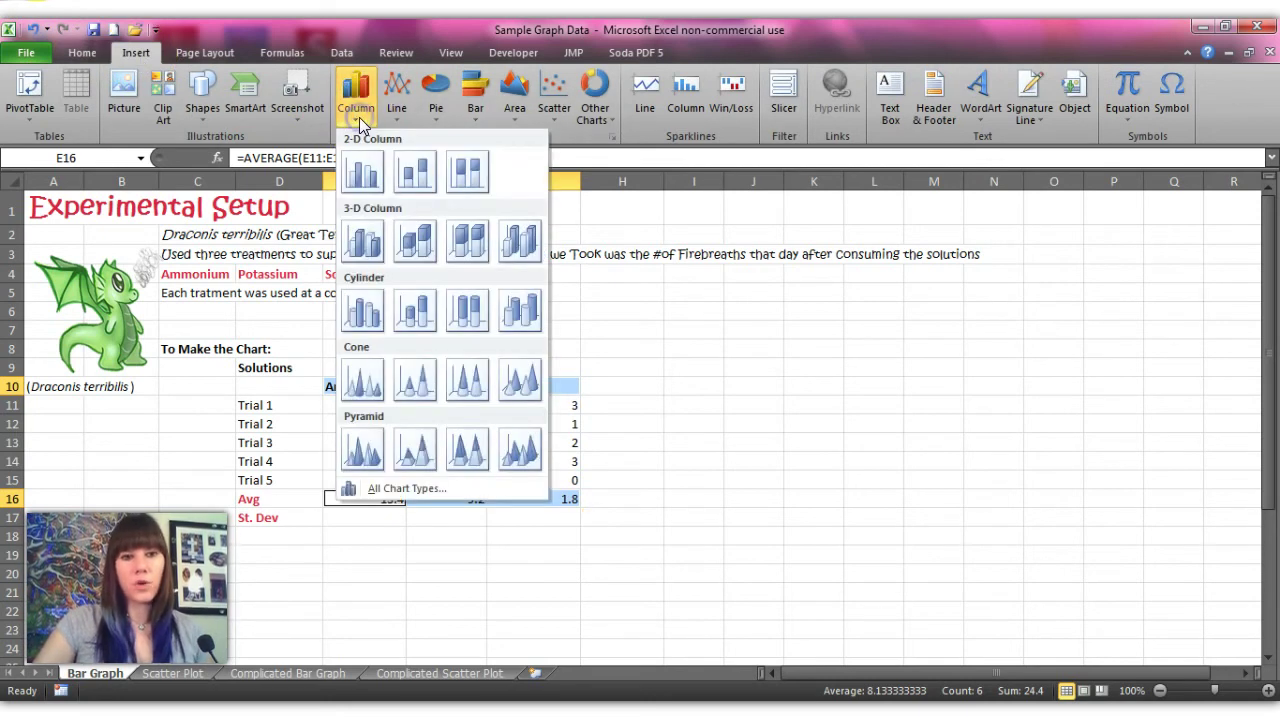
{"action": "left_click", "coordinate": [373, 175]}
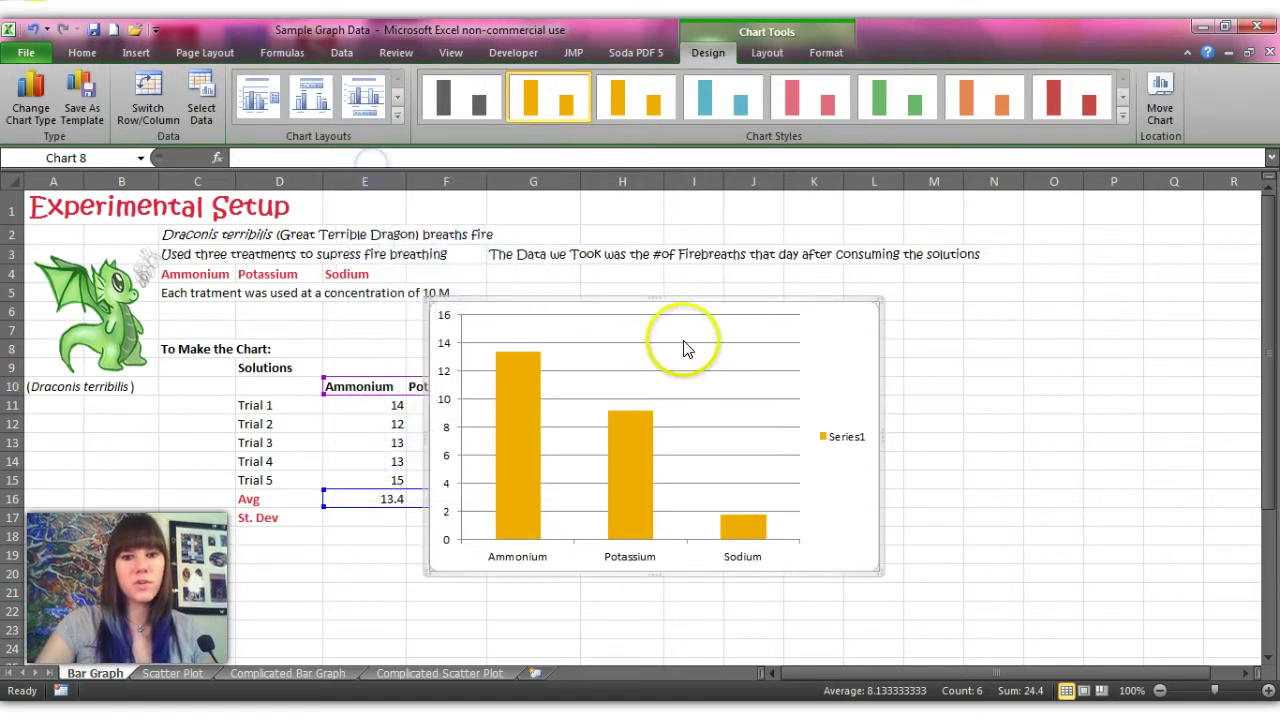
{"action": "left_click_drag", "start_coordinate": [681, 303], "coordinate": [858, 284]}
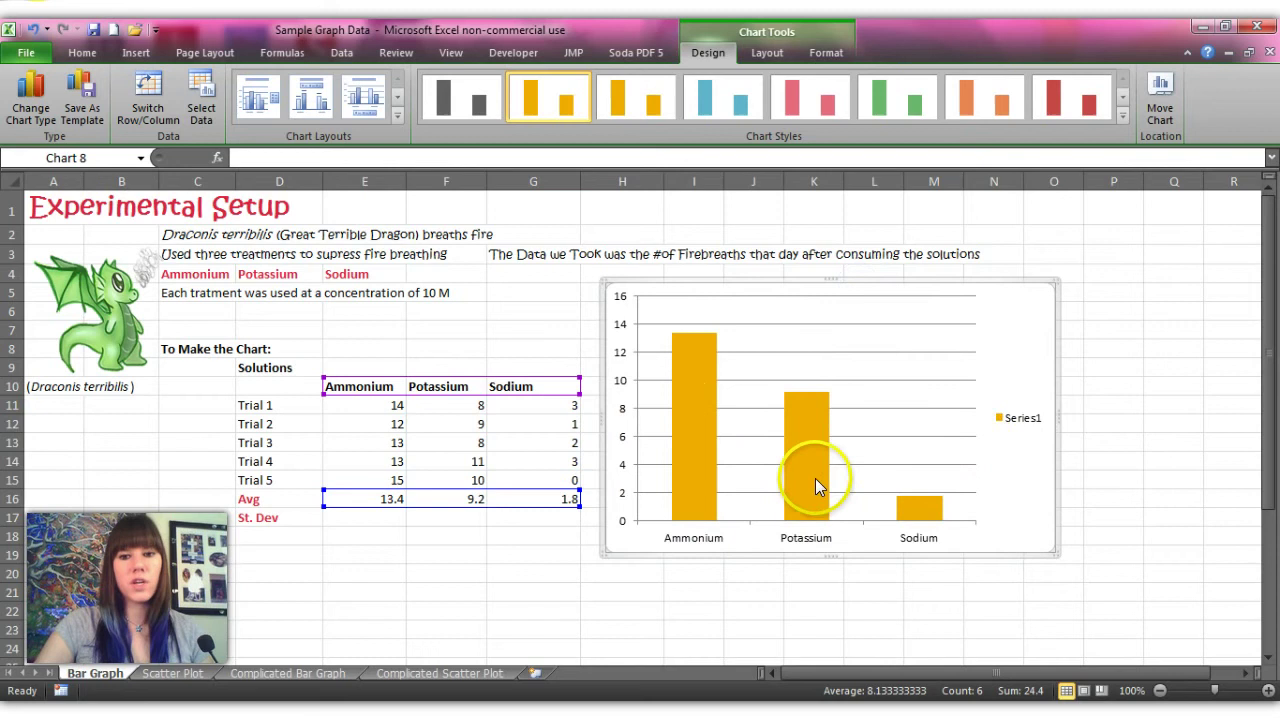
Step: Format the chart's data series so its columns have a solid green fill
{"action": "mouse_move", "coordinate": [815, 478]}
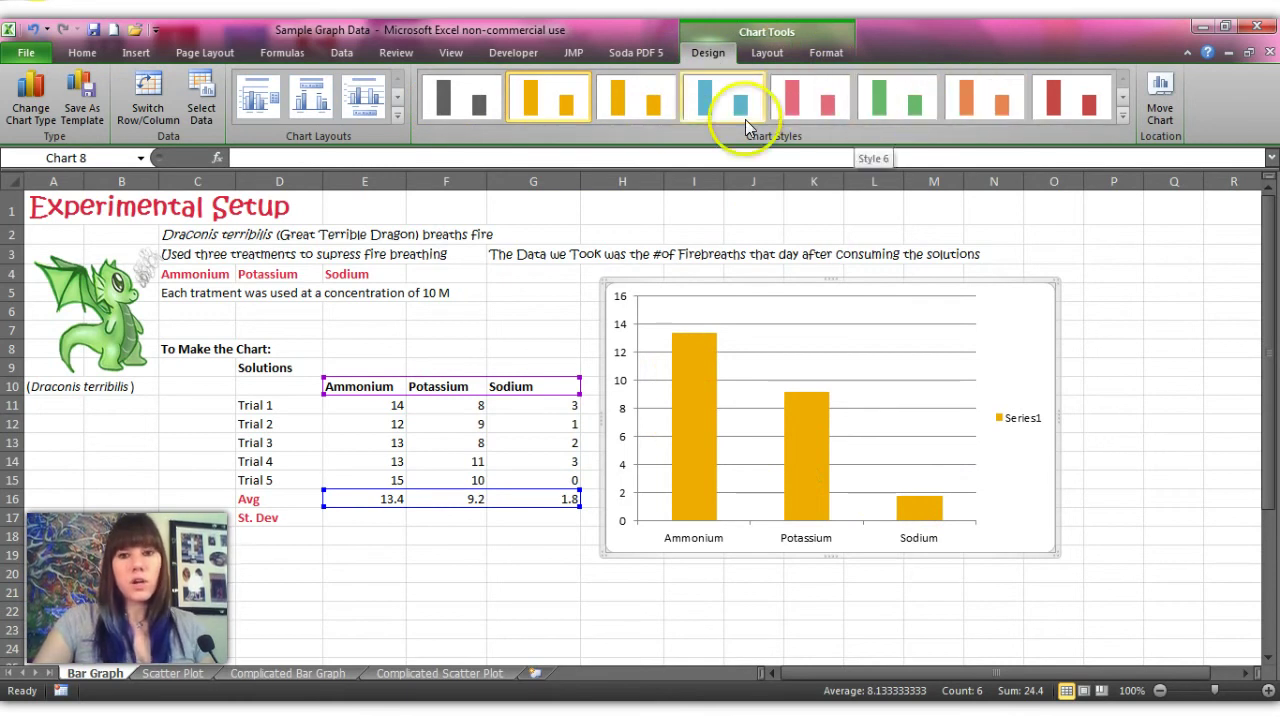
{"action": "left_click", "coordinate": [697, 379]}
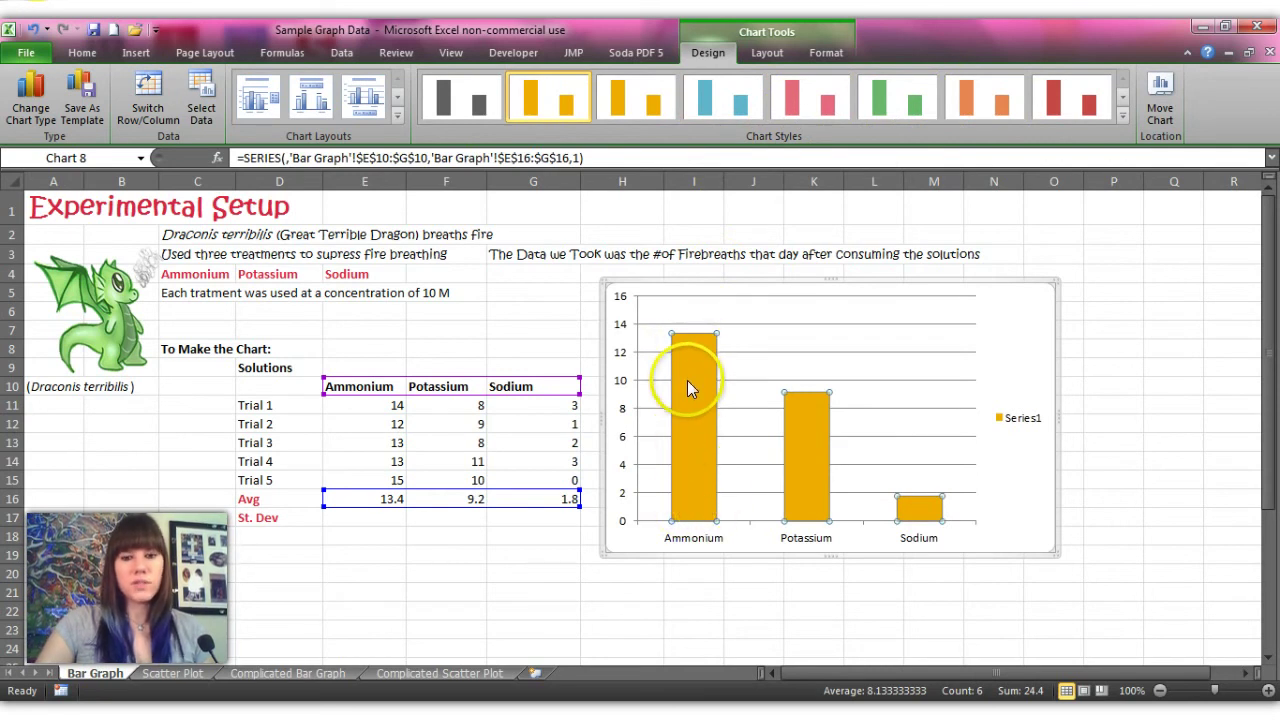
{"action": "right_click", "coordinate": [687, 390]}
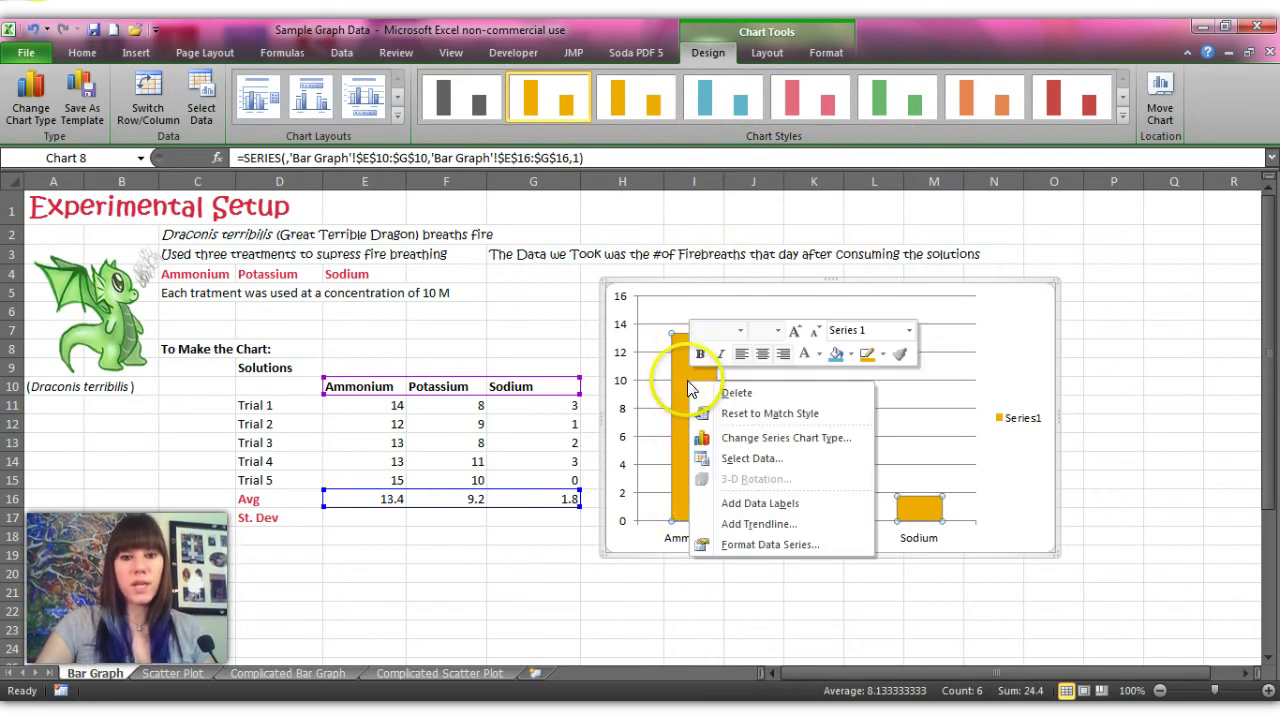
{"action": "left_click", "coordinate": [749, 545]}
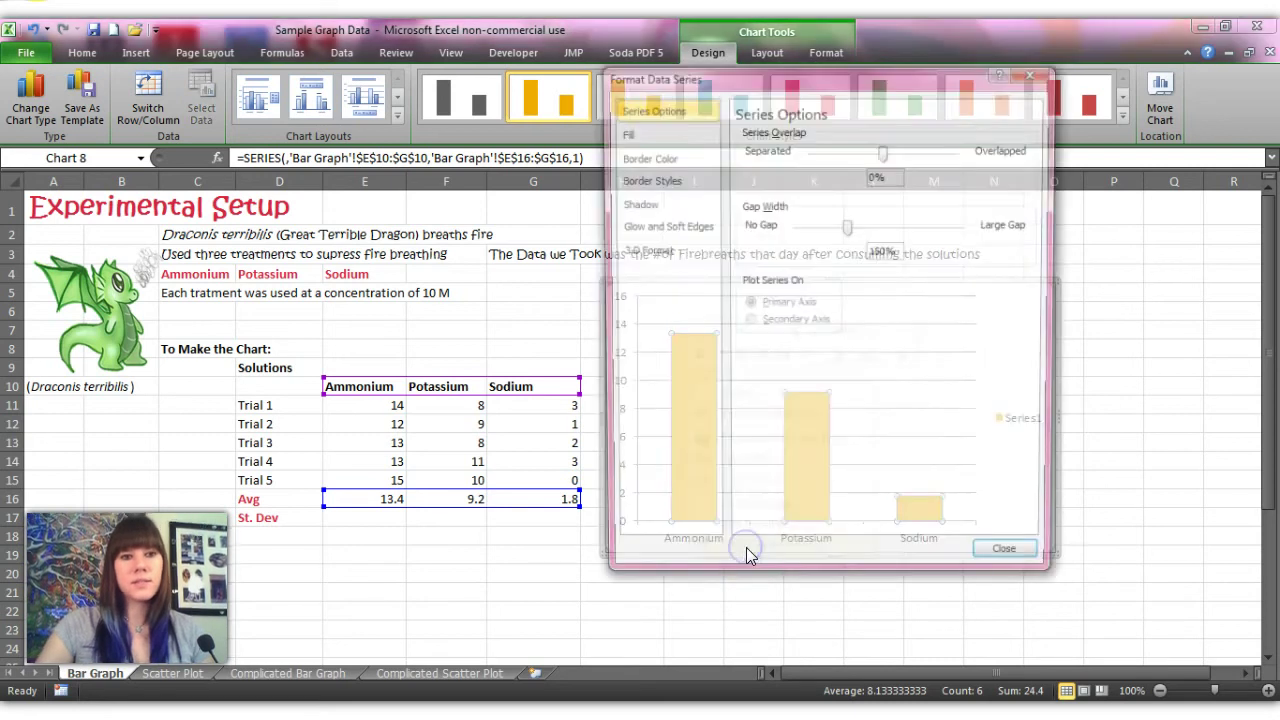
{"action": "left_click", "coordinate": [624, 135]}
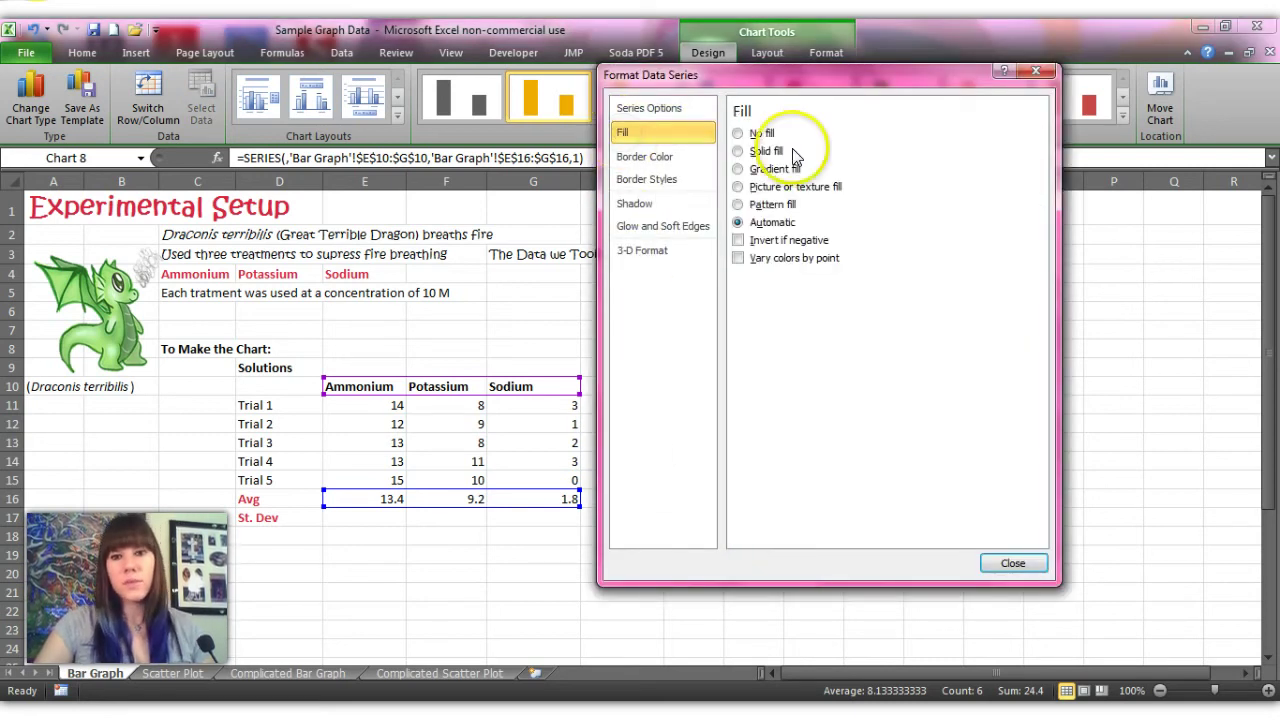
{"action": "left_click", "coordinate": [737, 151]}
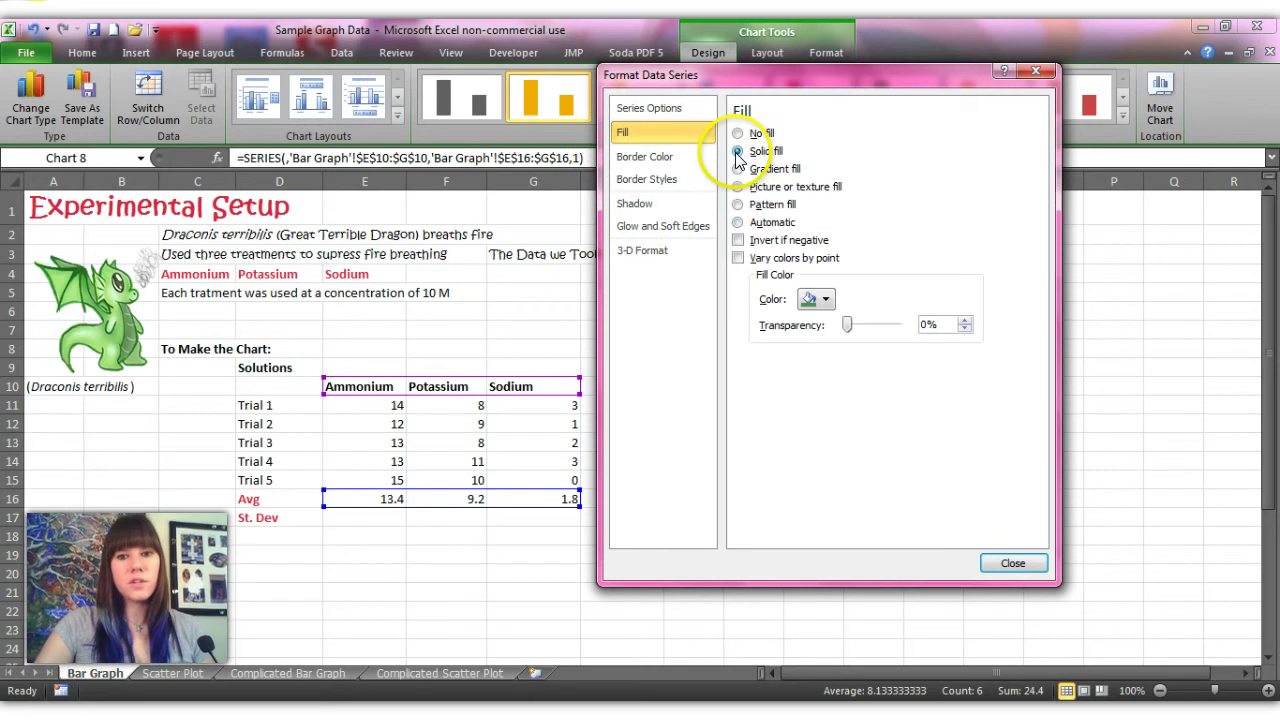
{"action": "left_click", "coordinate": [826, 299]}
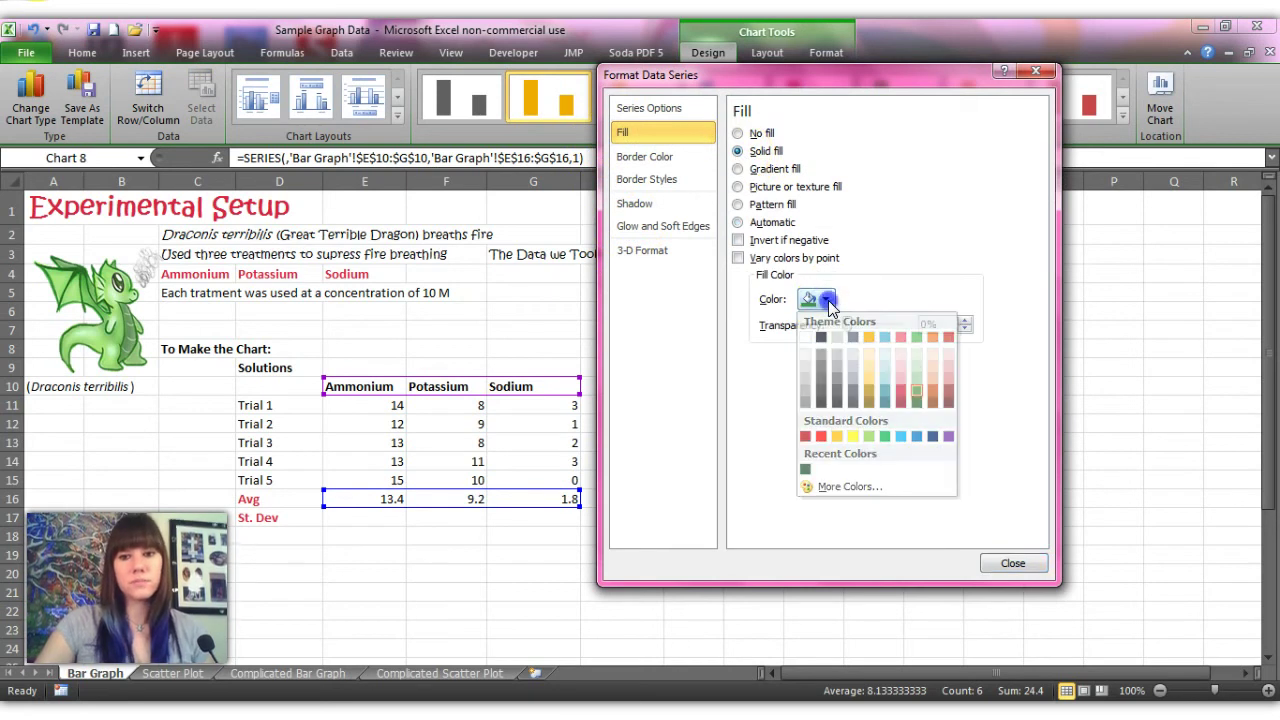
{"action": "left_click", "coordinate": [826, 299]}
{"action": "left_click", "coordinate": [1022, 566]}
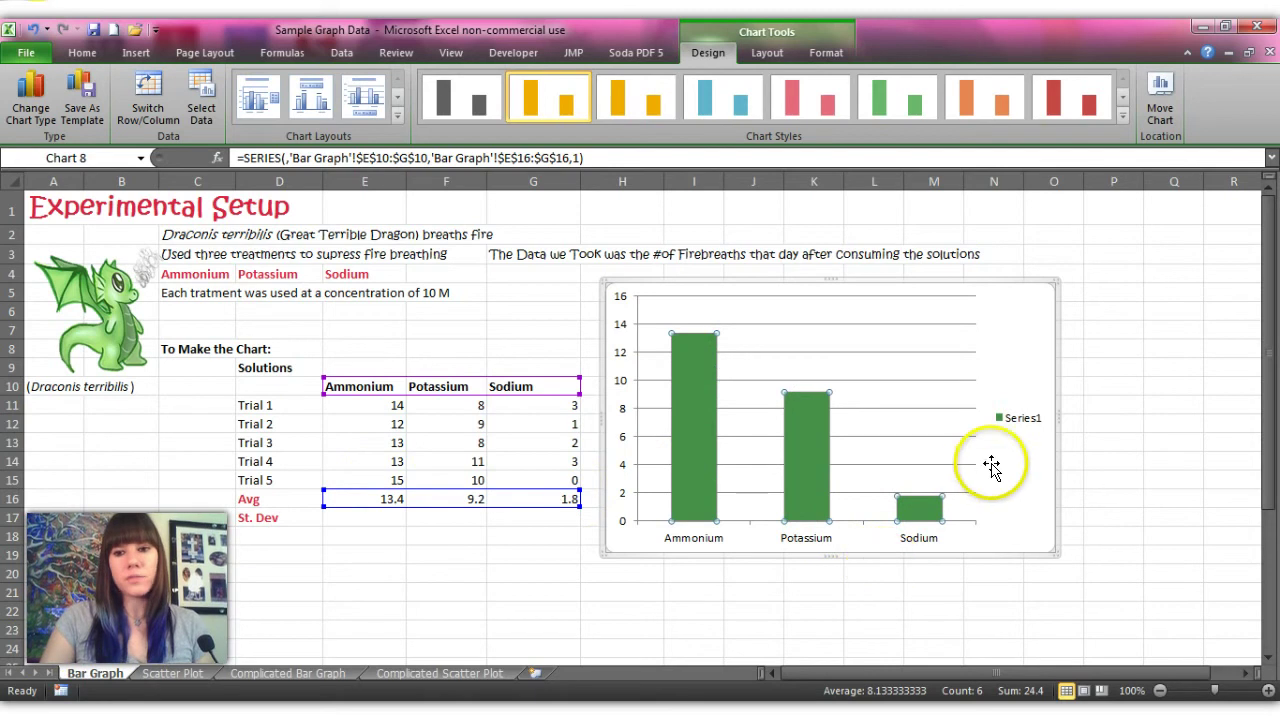
Step: Delete the "Series1" legend from the column chart
{"action": "left_click", "coordinate": [1015, 424]}
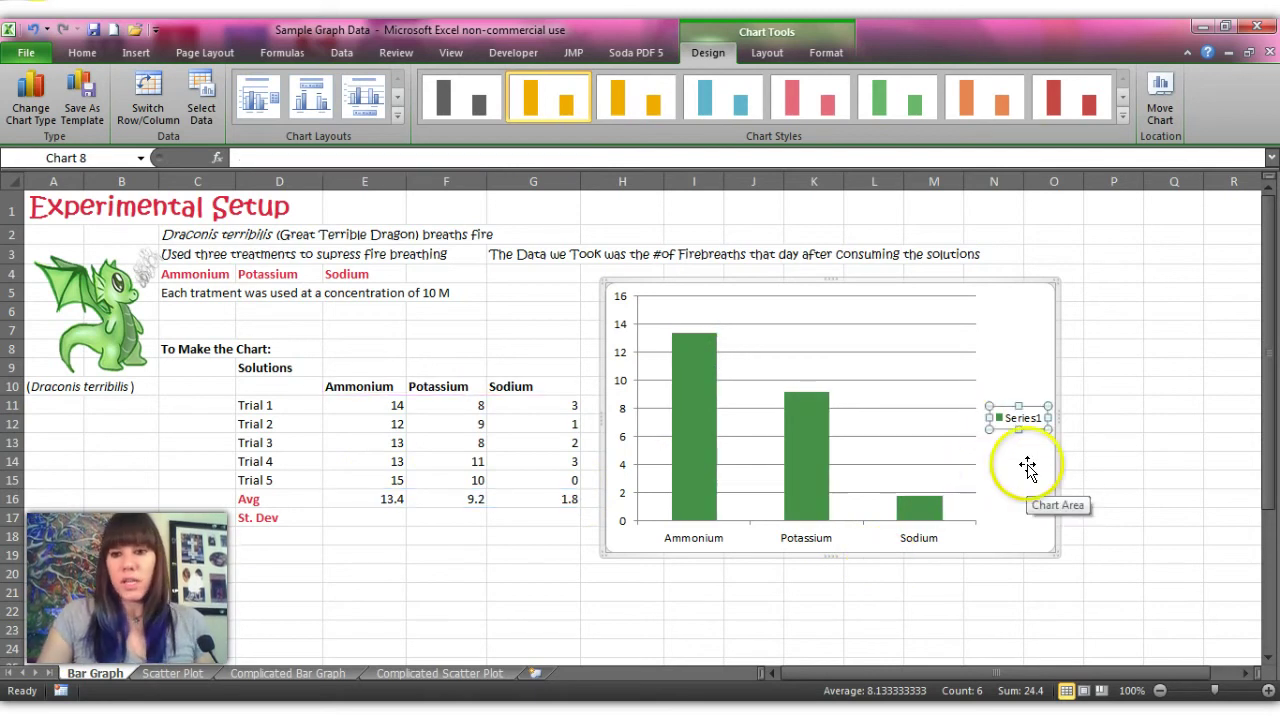
{"action": "left_click", "coordinate": [1022, 442]}
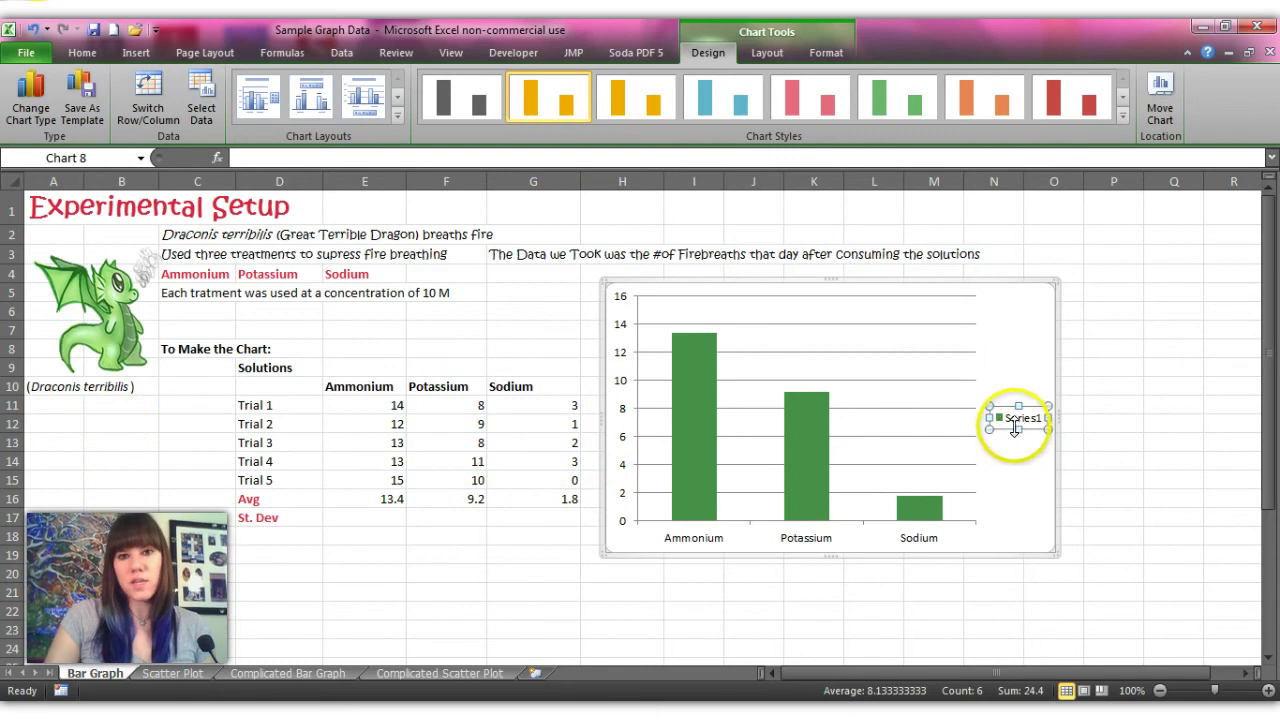
{"action": "left_click", "coordinate": [1022, 429]}
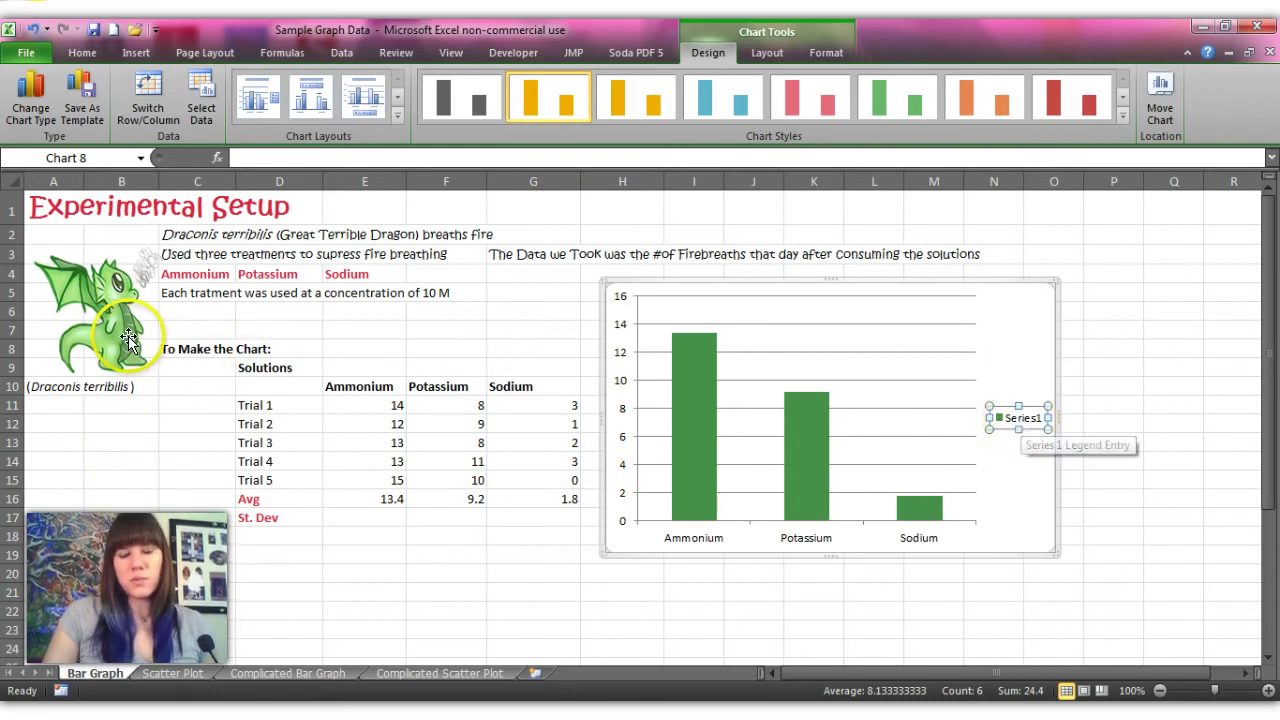
{"action": "key", "text": "Delete"}
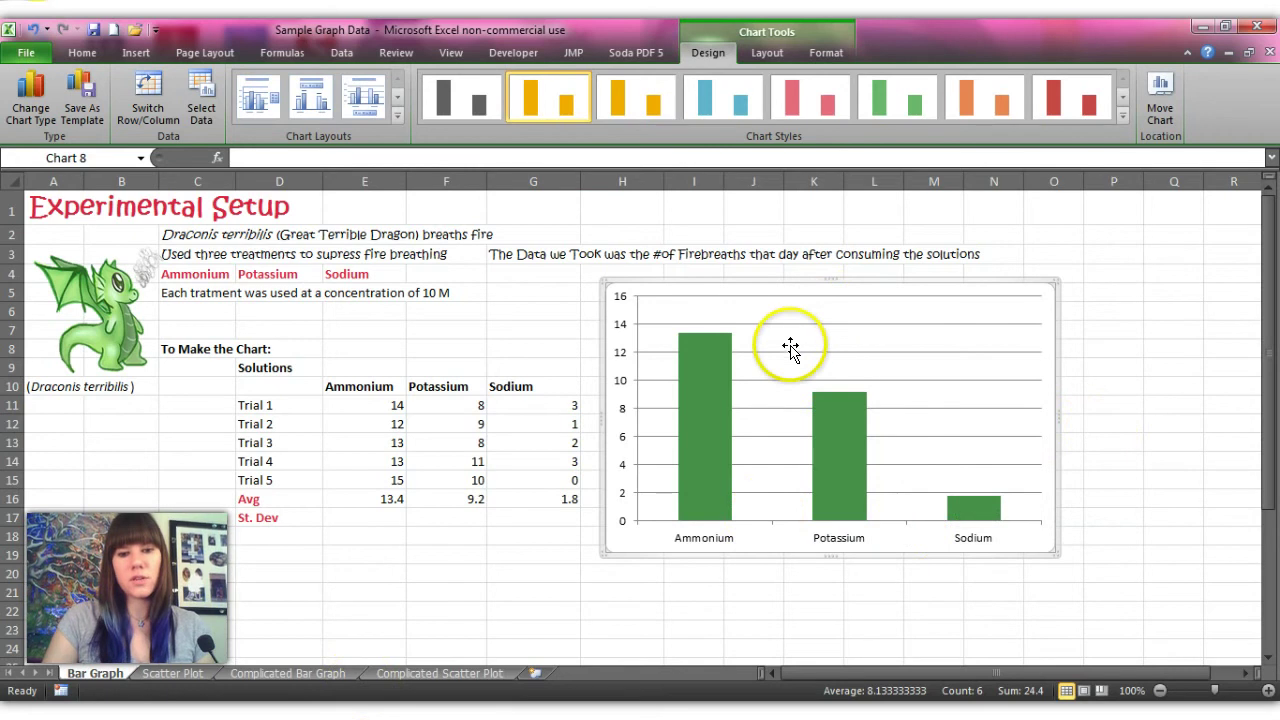
{"action": "left_click", "coordinate": [476, 598]}
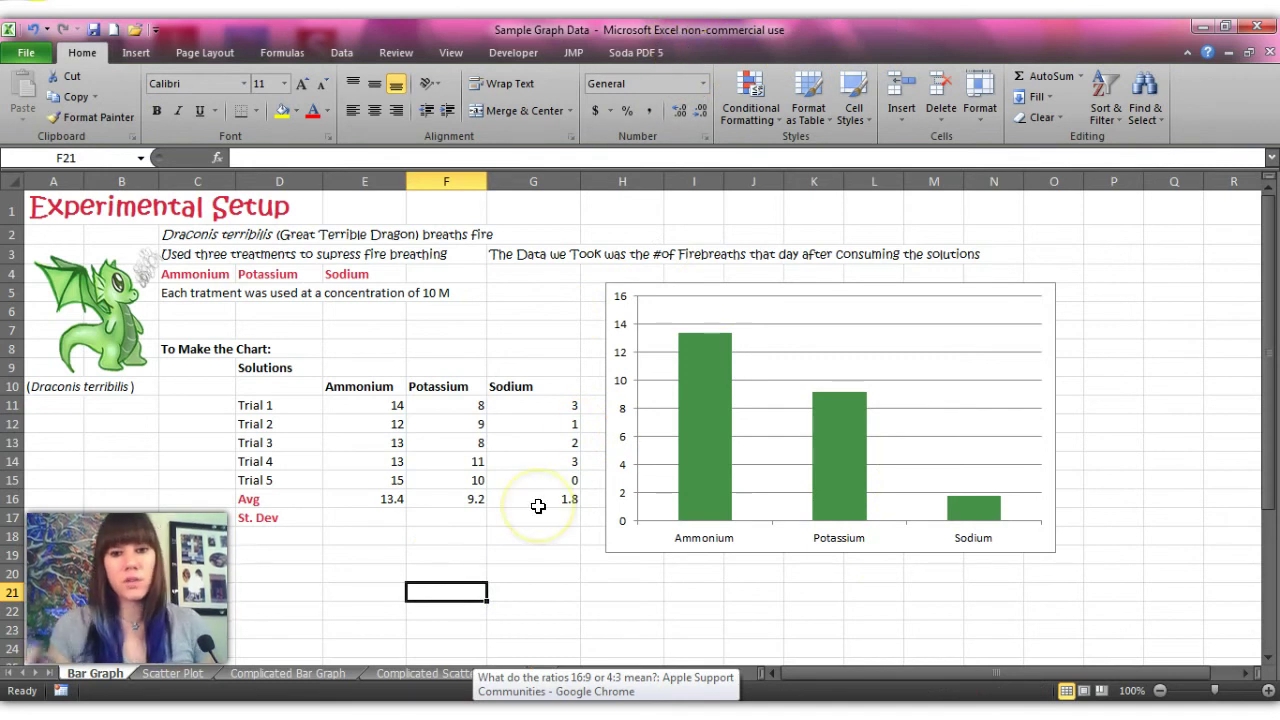
Step: Add a horizontal axis title below the chart's axis reading "Solutions"
{"action": "left_click", "coordinate": [1033, 345]}
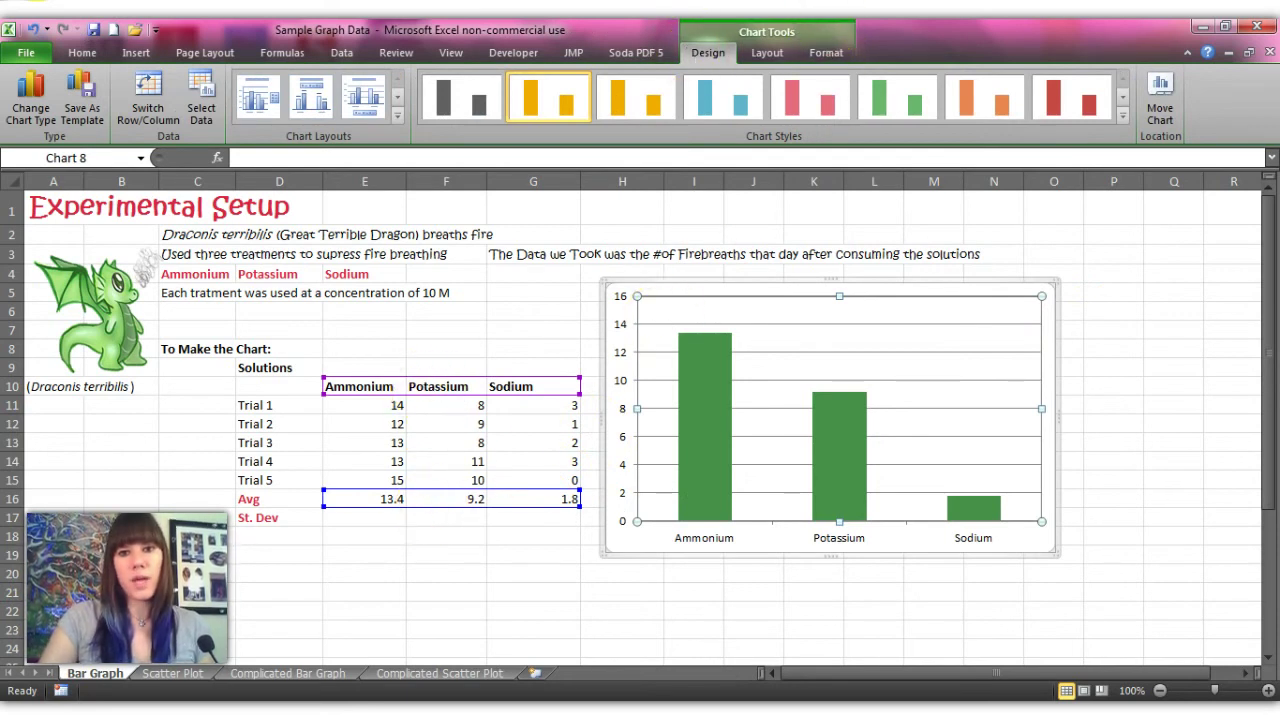
{"action": "left_click", "coordinate": [767, 55]}
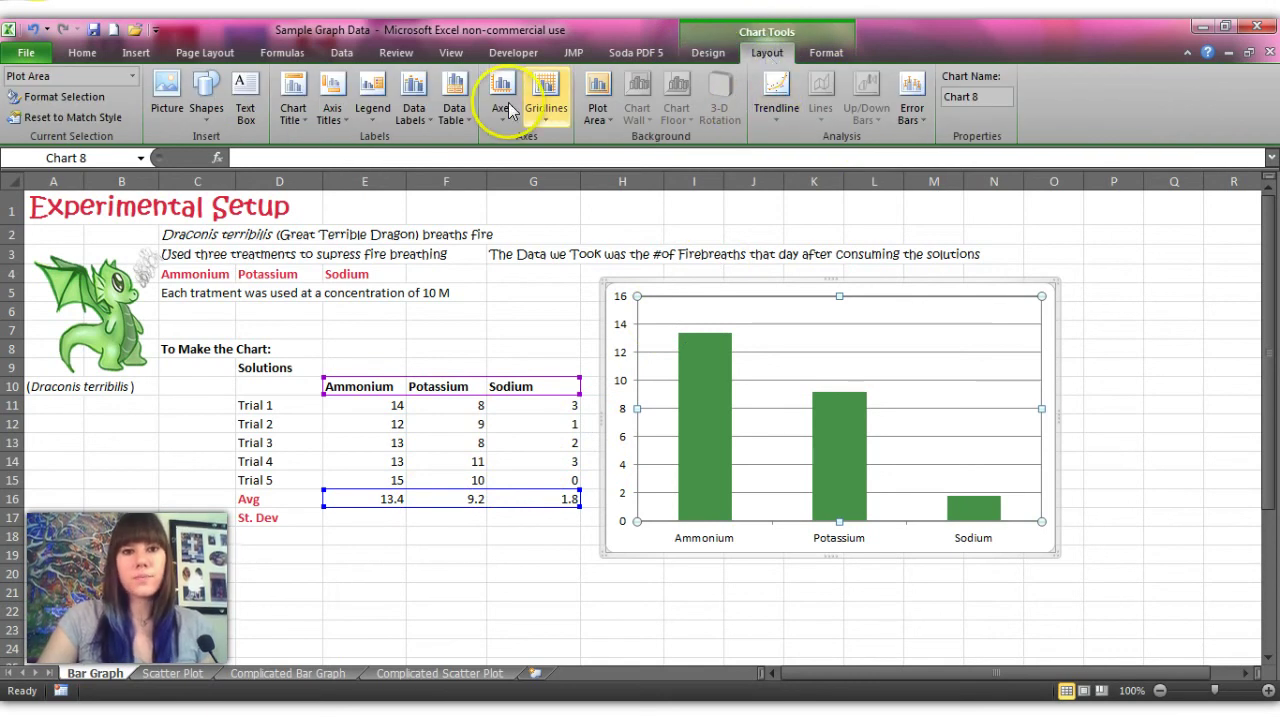
{"action": "left_click", "coordinate": [343, 120]}
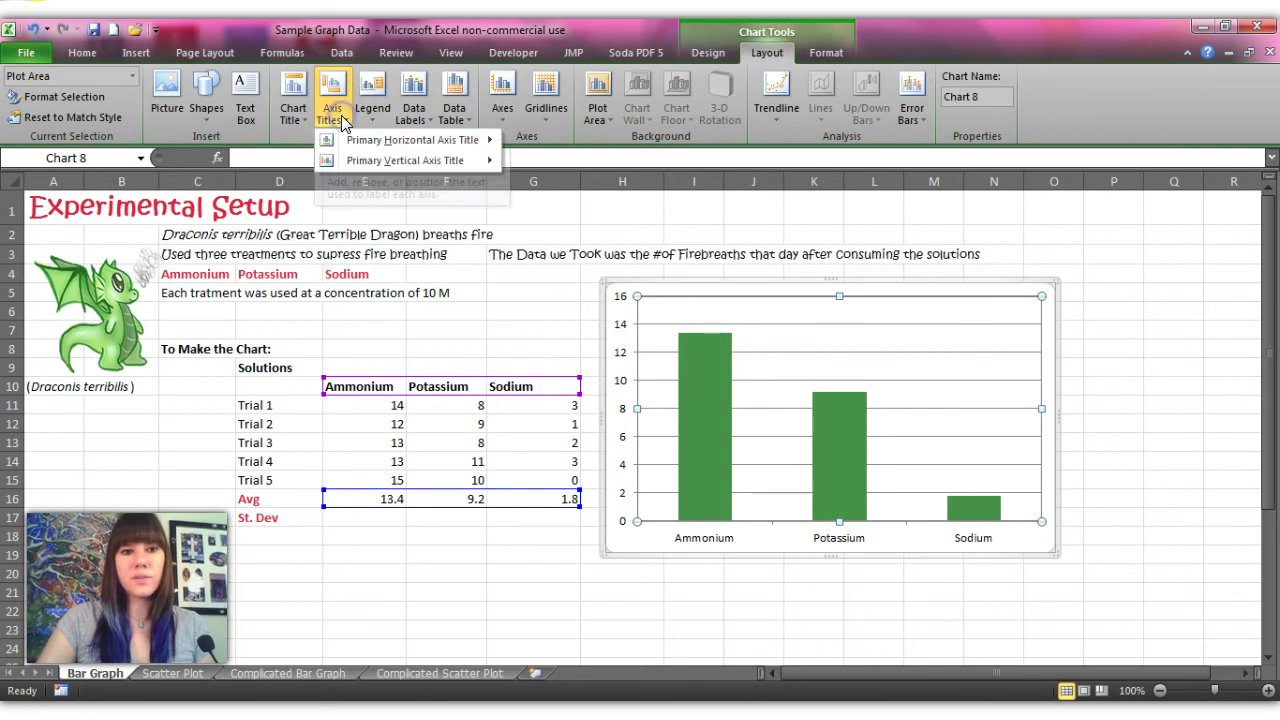
{"action": "mouse_move", "coordinate": [372, 142]}
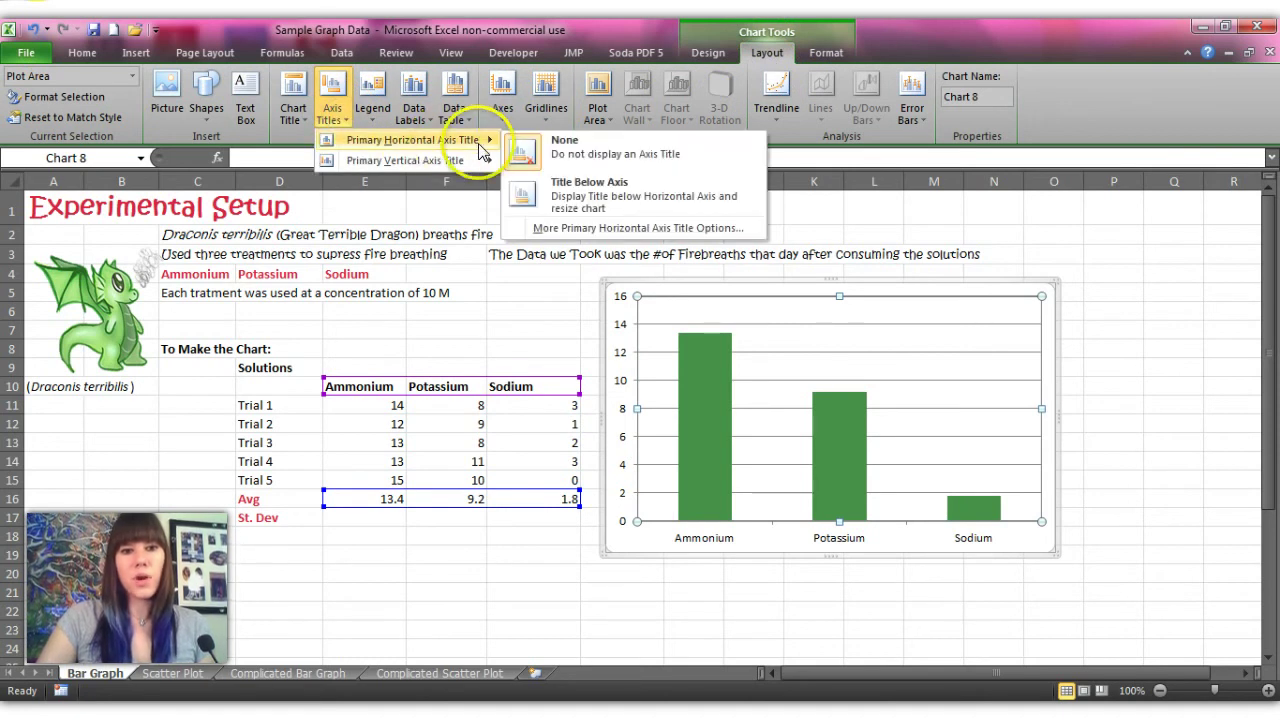
{"action": "left_click", "coordinate": [577, 197]}
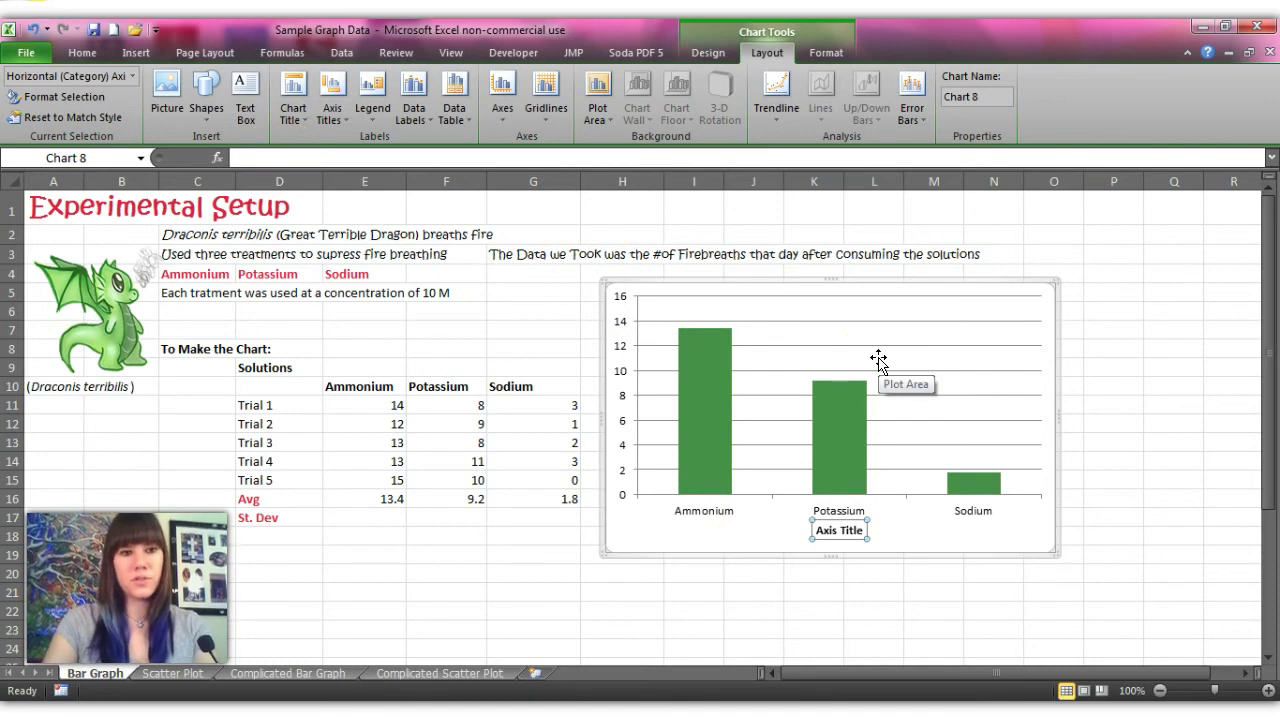
{"action": "type", "text": "Solutions"}
{"action": "key", "text": "Return"}
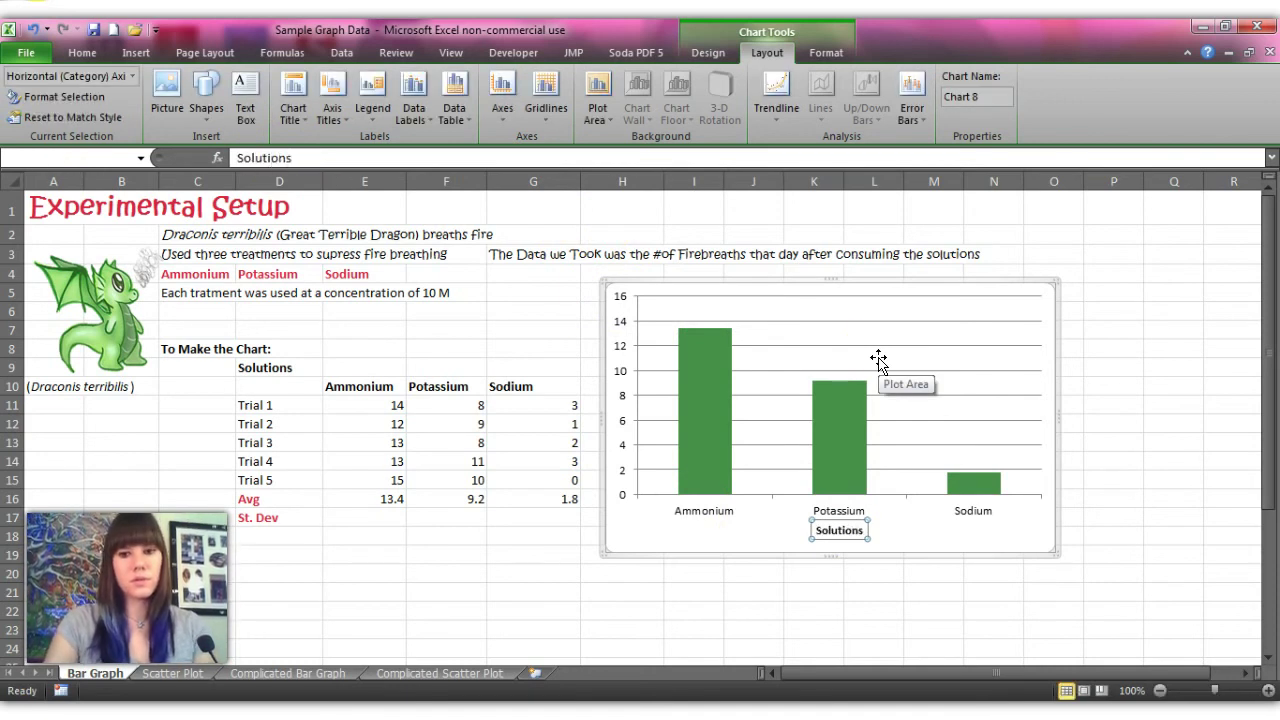
Step: Add a rotated vertical axis title to the chart reading "Number of Firebreaths"
{"action": "left_click", "coordinate": [329, 116]}
{"action": "mouse_move", "coordinate": [367, 162]}
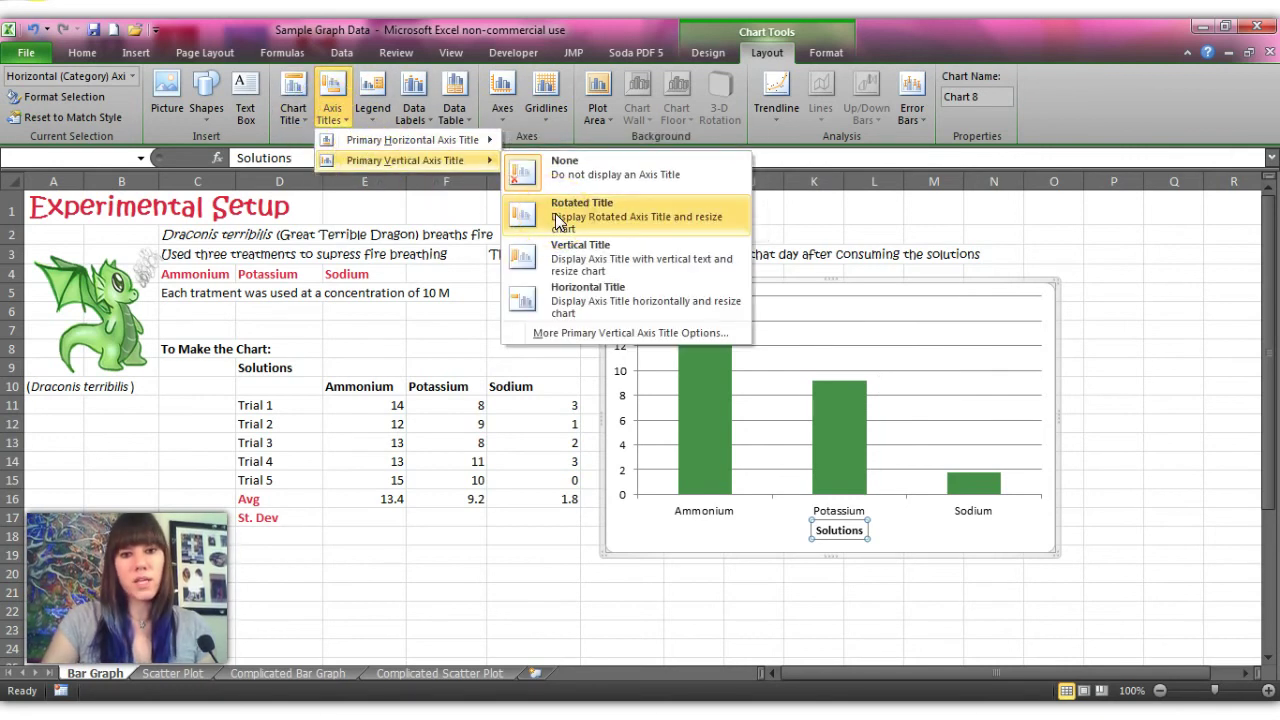
{"action": "left_click", "coordinate": [560, 221]}
{"action": "left_click", "coordinate": [398, 157]}
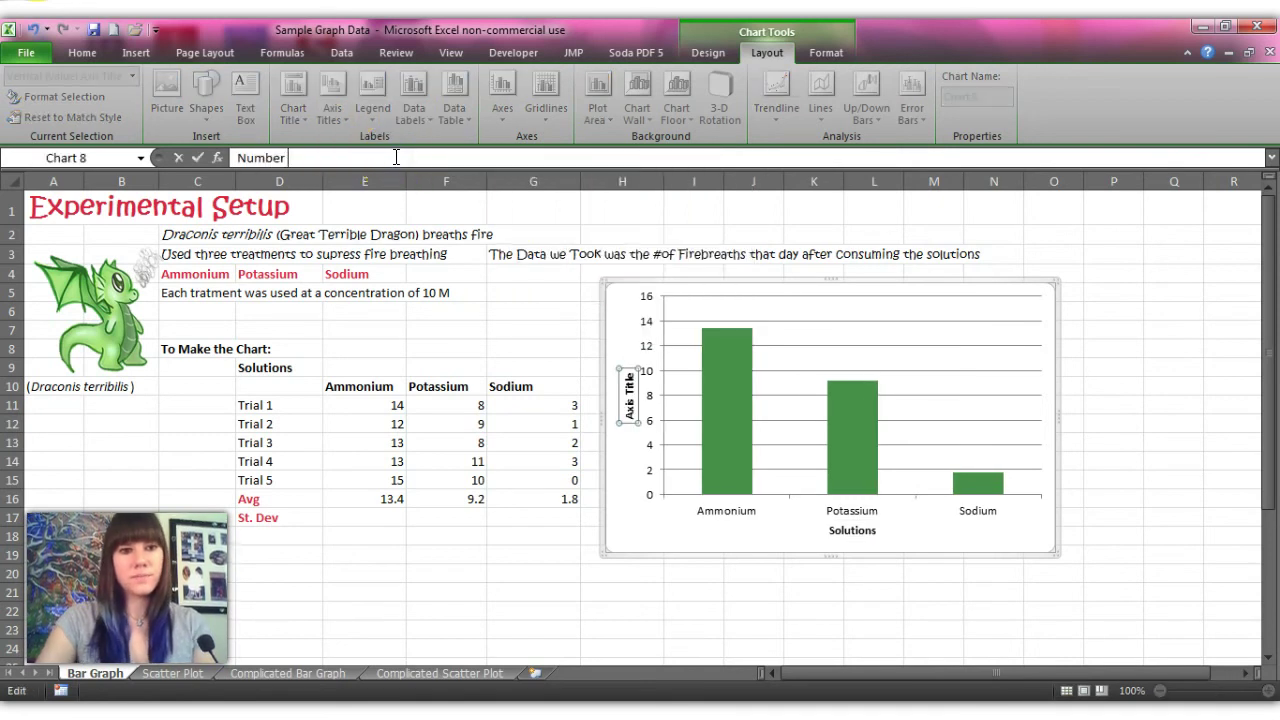
{"action": "key", "text": "Return"}
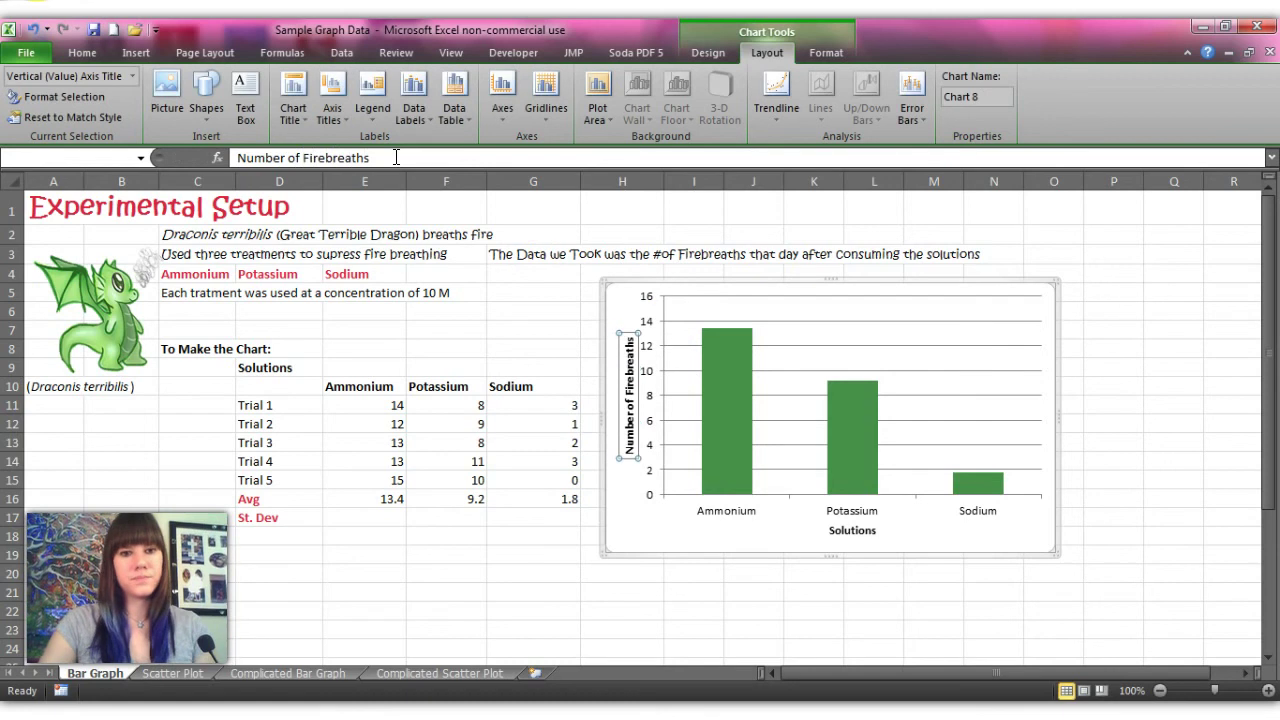
Step: Add the title "Firebreath Suppression After Consuming Treated Cattle" above the chart and enlarge the chart
{"action": "left_click", "coordinate": [313, 113]}
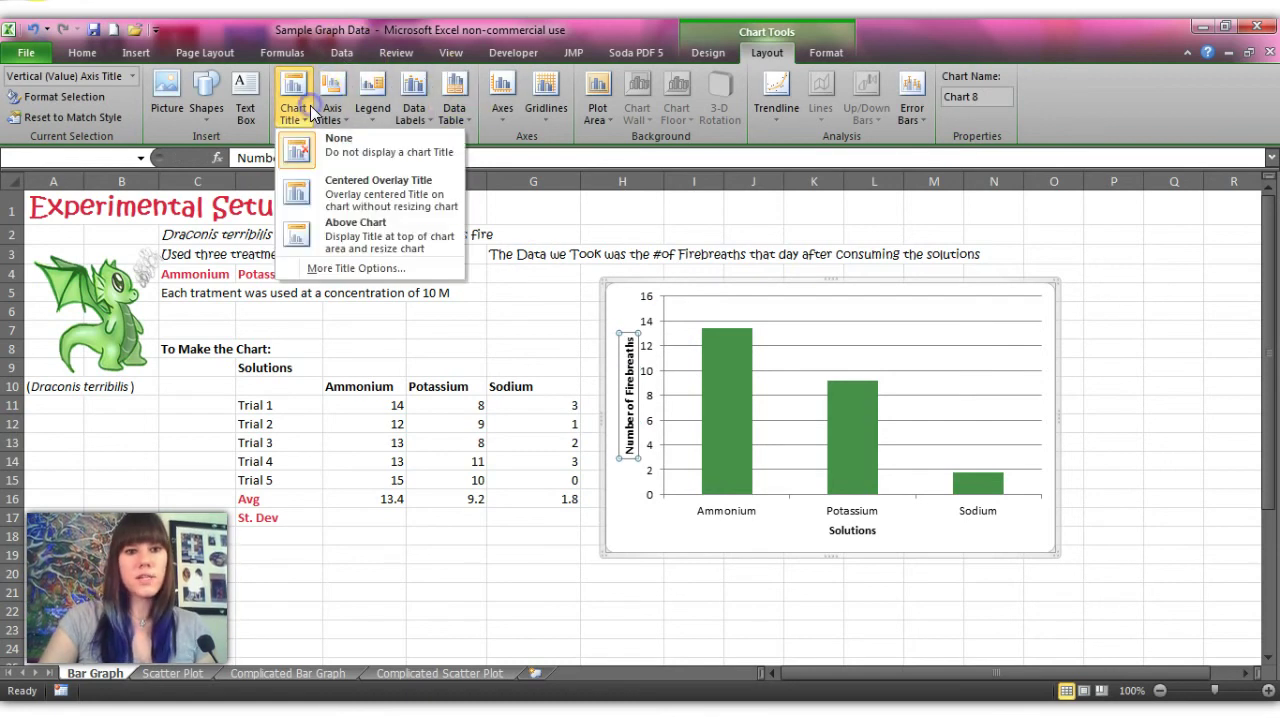
{"action": "left_click", "coordinate": [360, 232]}
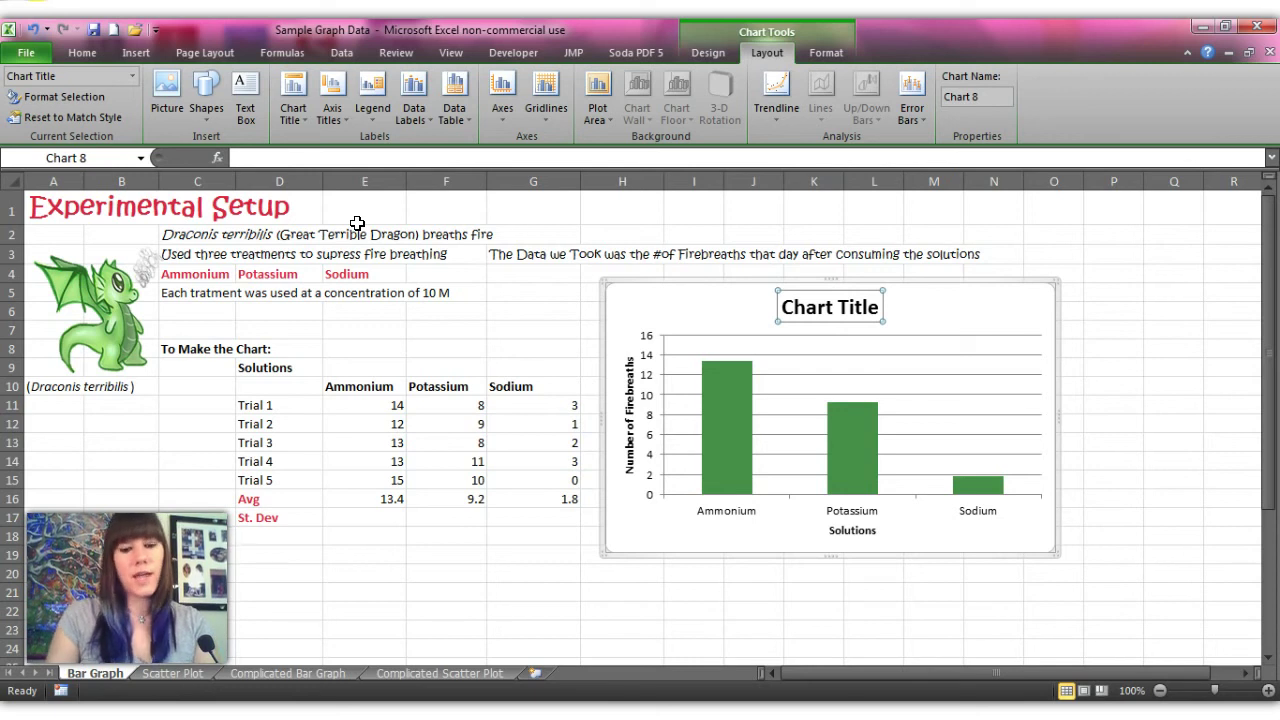
{"action": "type", "text": "Fi"}
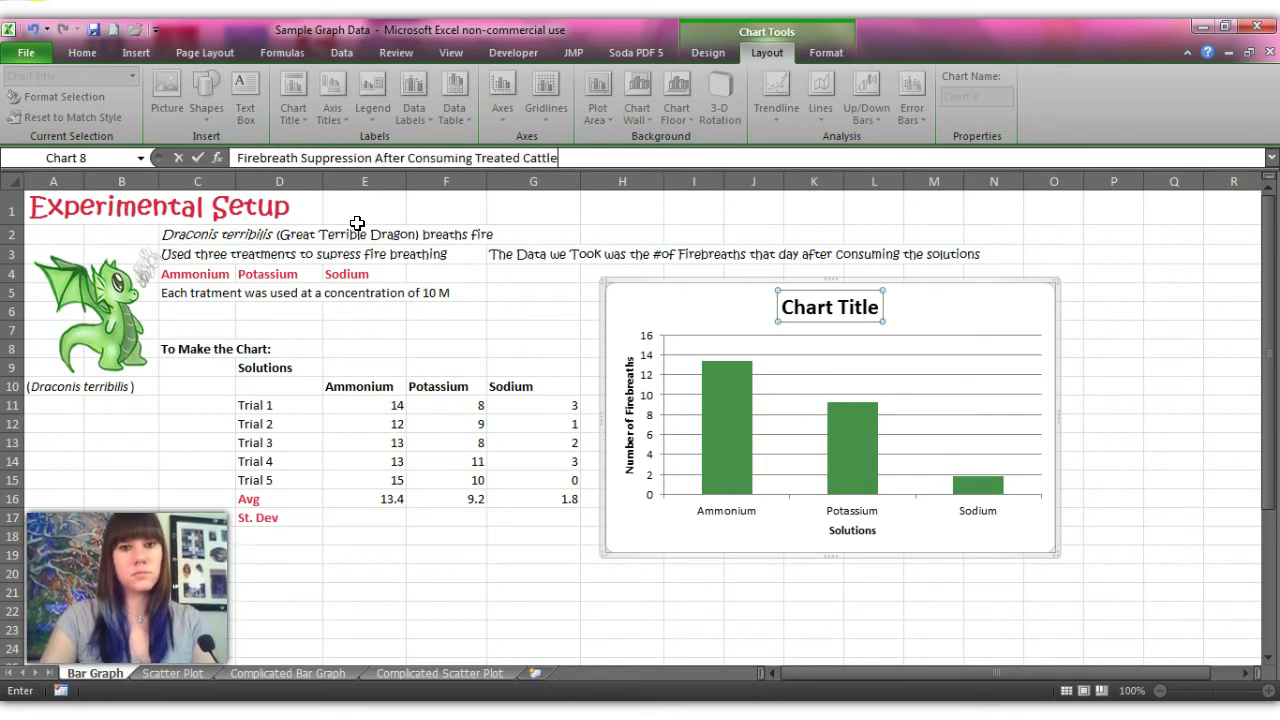
{"action": "key", "text": "Return"}
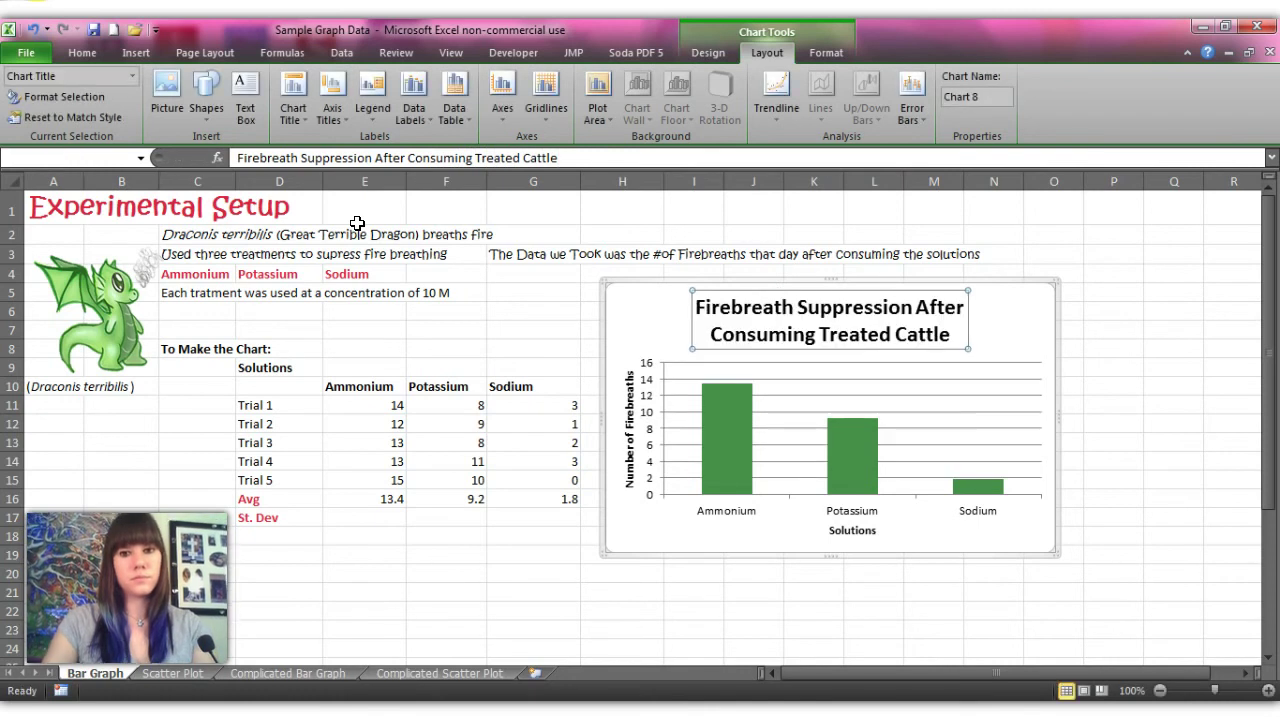
{"action": "left_click", "coordinate": [1054, 552]}
{"action": "left_click_drag", "start_coordinate": [1054, 552], "coordinate": [1195, 598]}
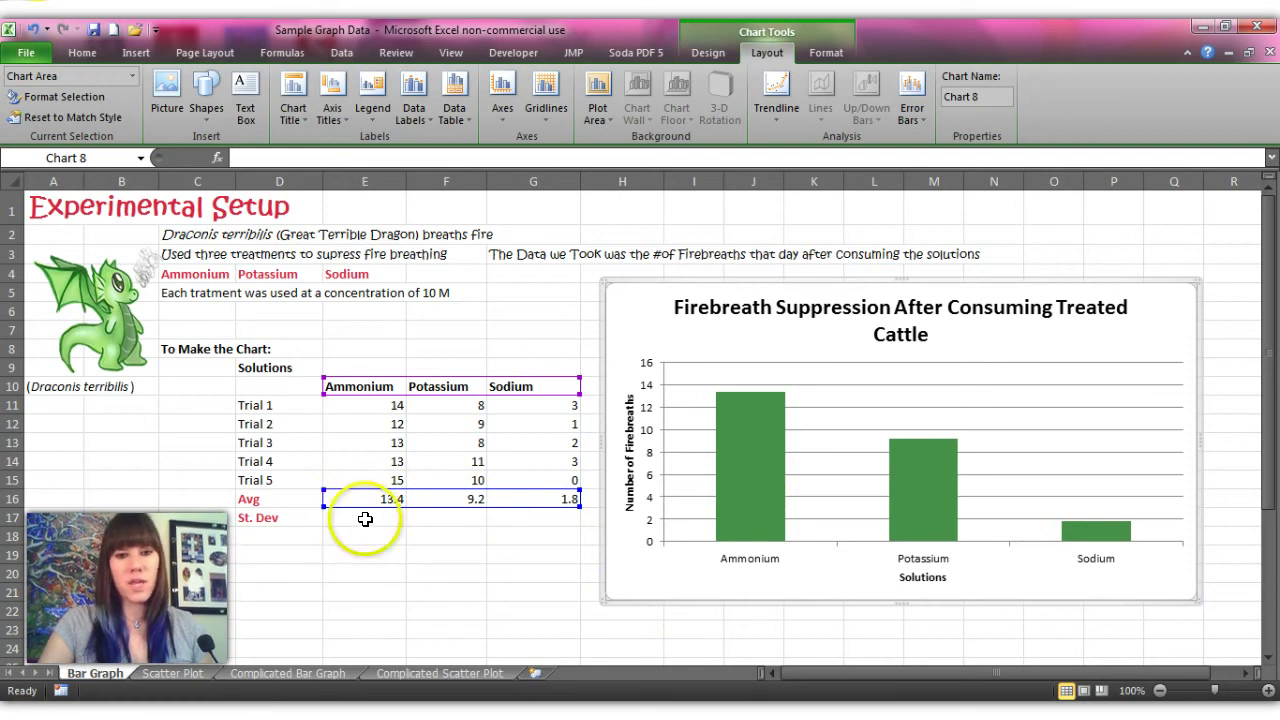
Step: Begin a formula in E17 and search the function list for "standard deviation"
{"action": "left_click", "coordinate": [921, 121]}
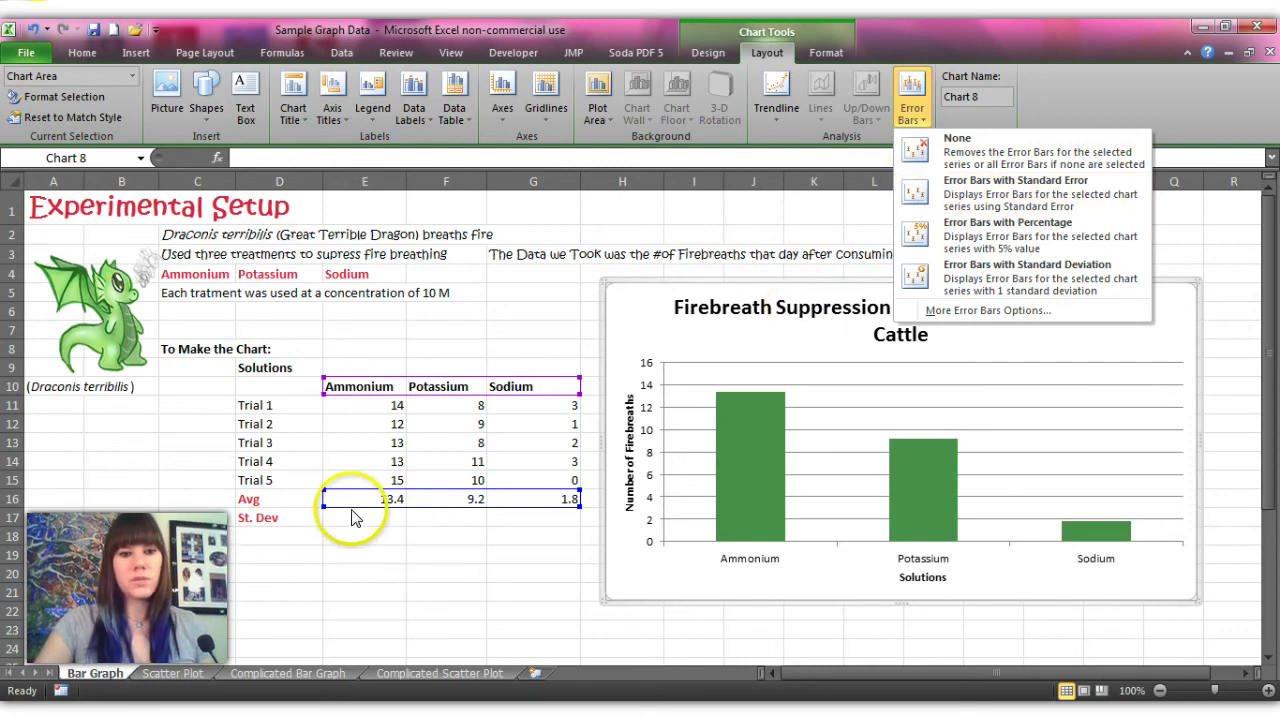
{"action": "left_click", "coordinate": [355, 519]}
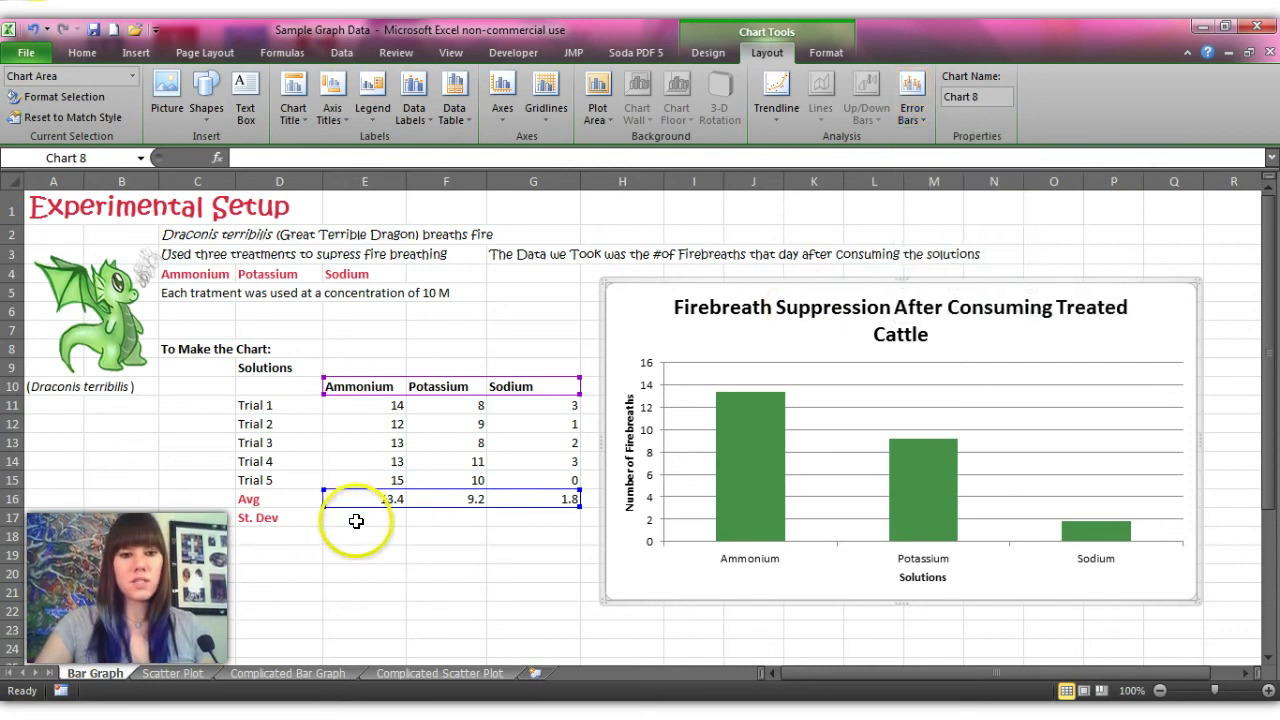
{"action": "left_click", "coordinate": [355, 519]}
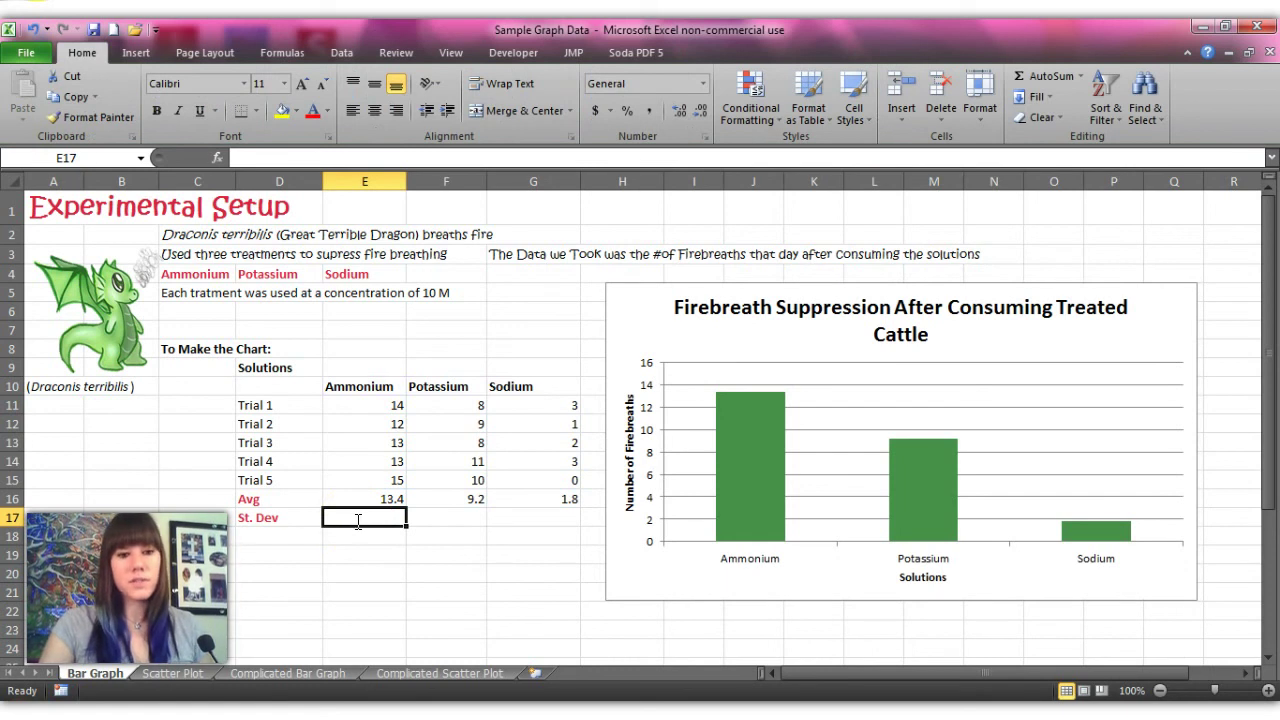
{"action": "type", "text": "="}
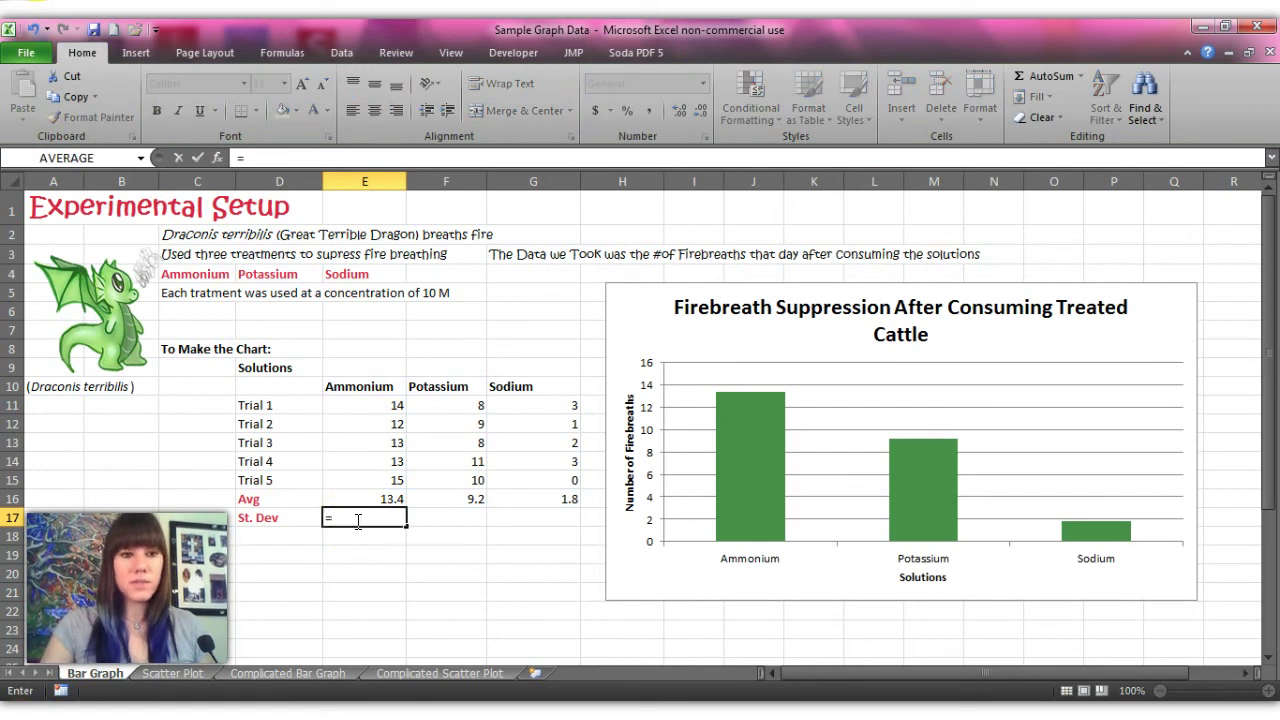
{"action": "left_click", "coordinate": [218, 158]}
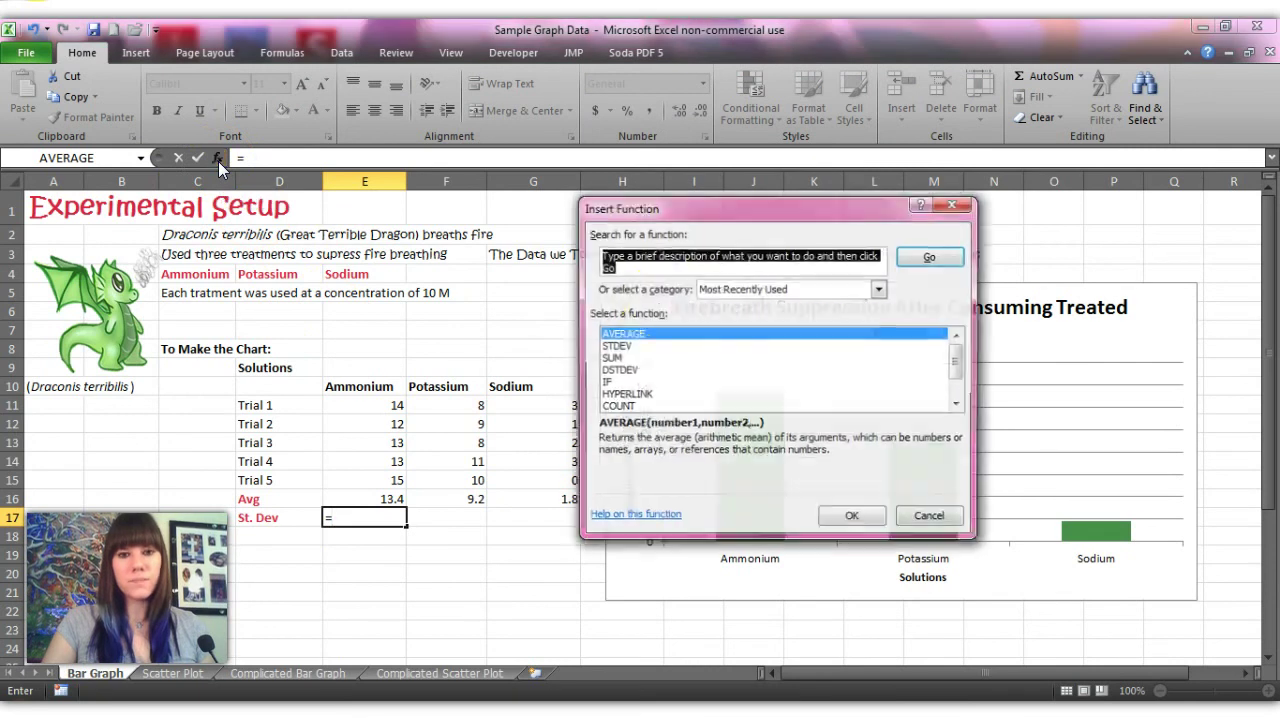
{"action": "left_click", "coordinate": [616, 347]}
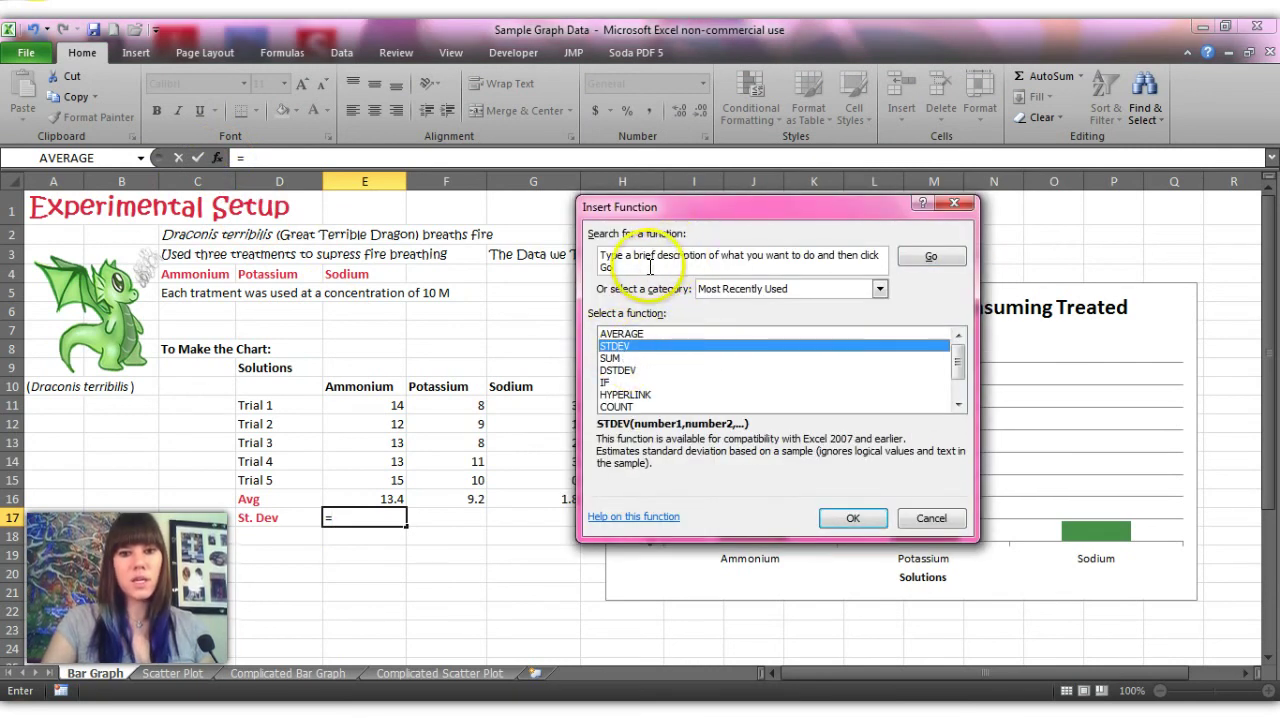
{"action": "left_click_drag", "start_coordinate": [650, 265], "coordinate": [586, 236]}
{"action": "type", "text": "standard deviation"}
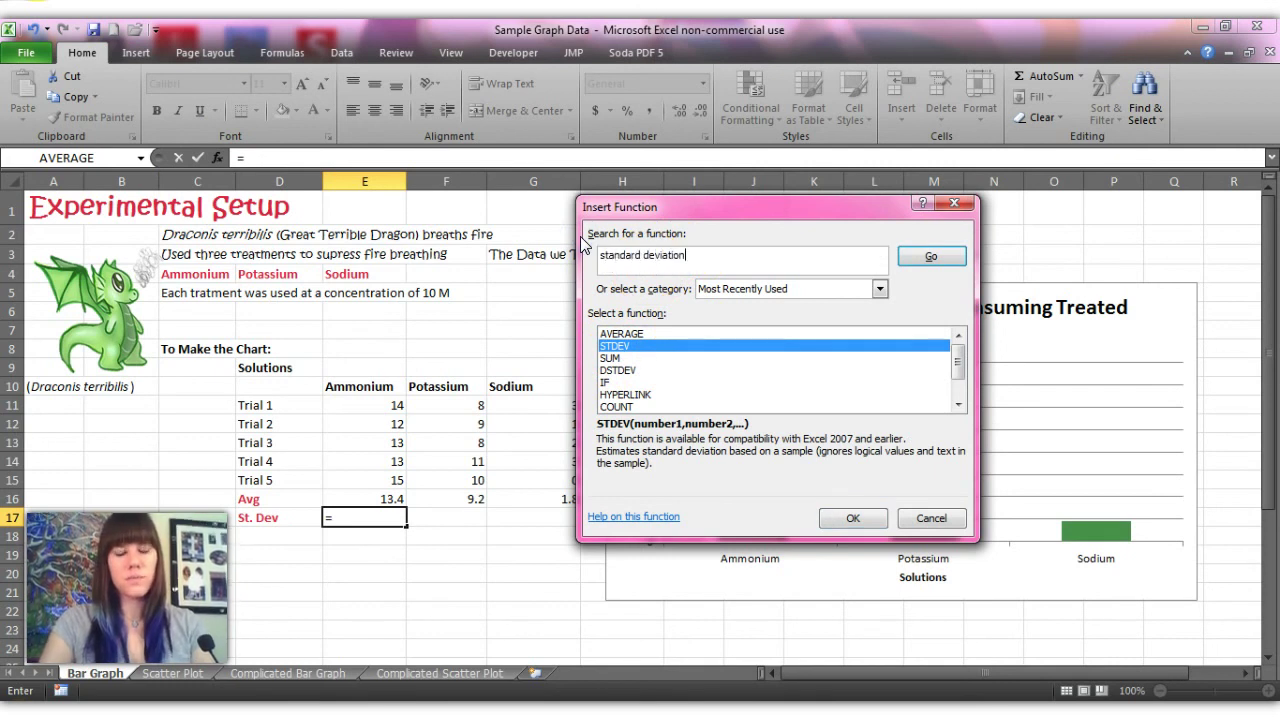
{"action": "key", "text": "Return"}
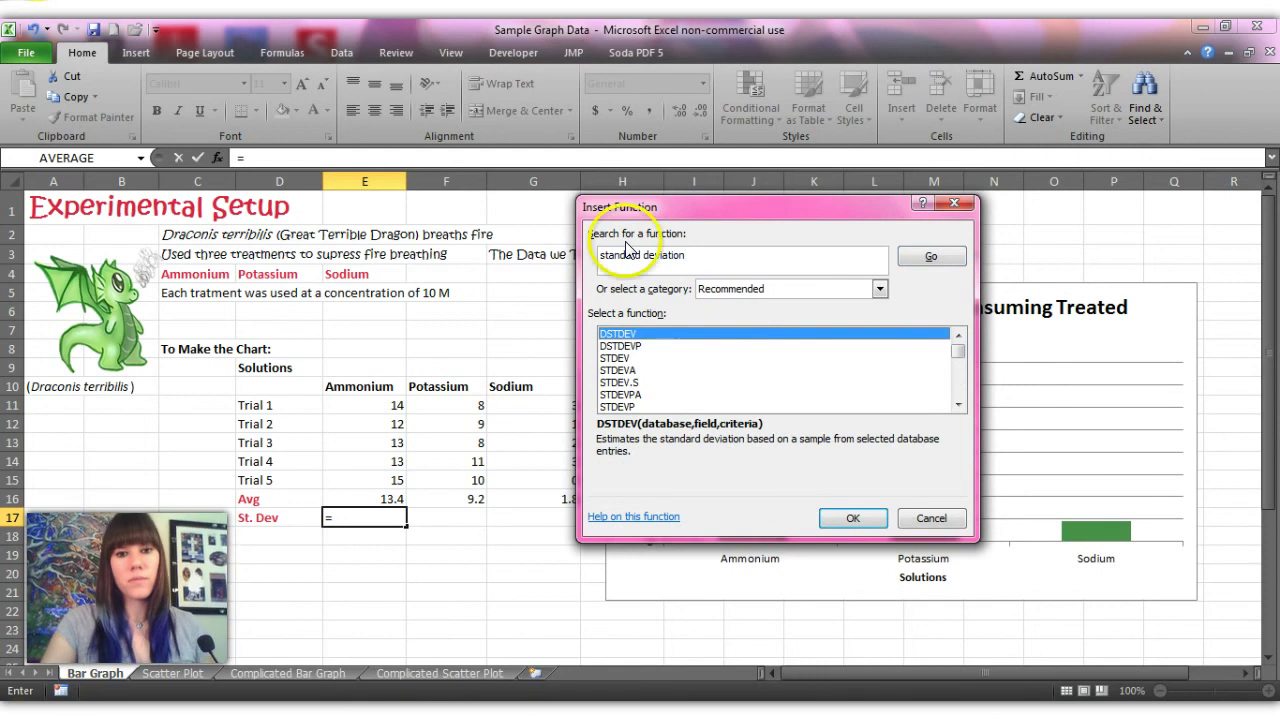
Step: Calculate the Ammonium standard deviation in E17 by applying STDEV to E11:E15
{"action": "left_click", "coordinate": [626, 360]}
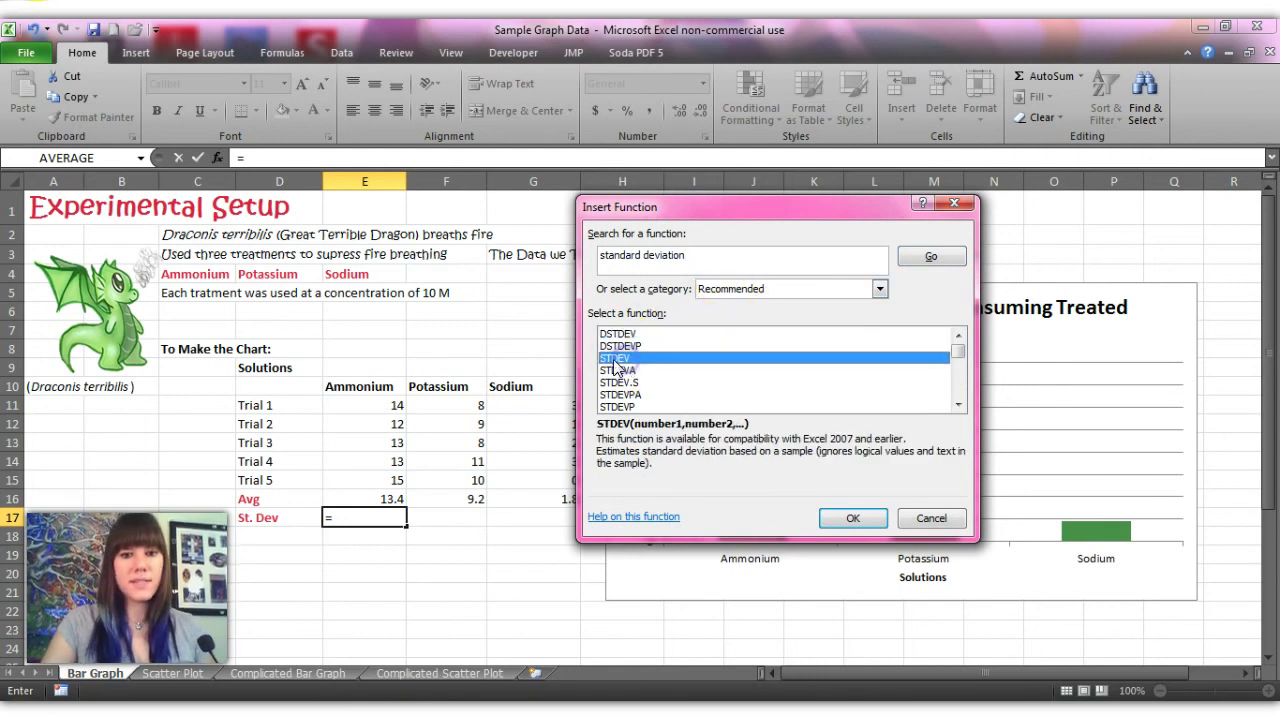
{"action": "left_click", "coordinate": [853, 519]}
{"action": "left_click", "coordinate": [853, 519]}
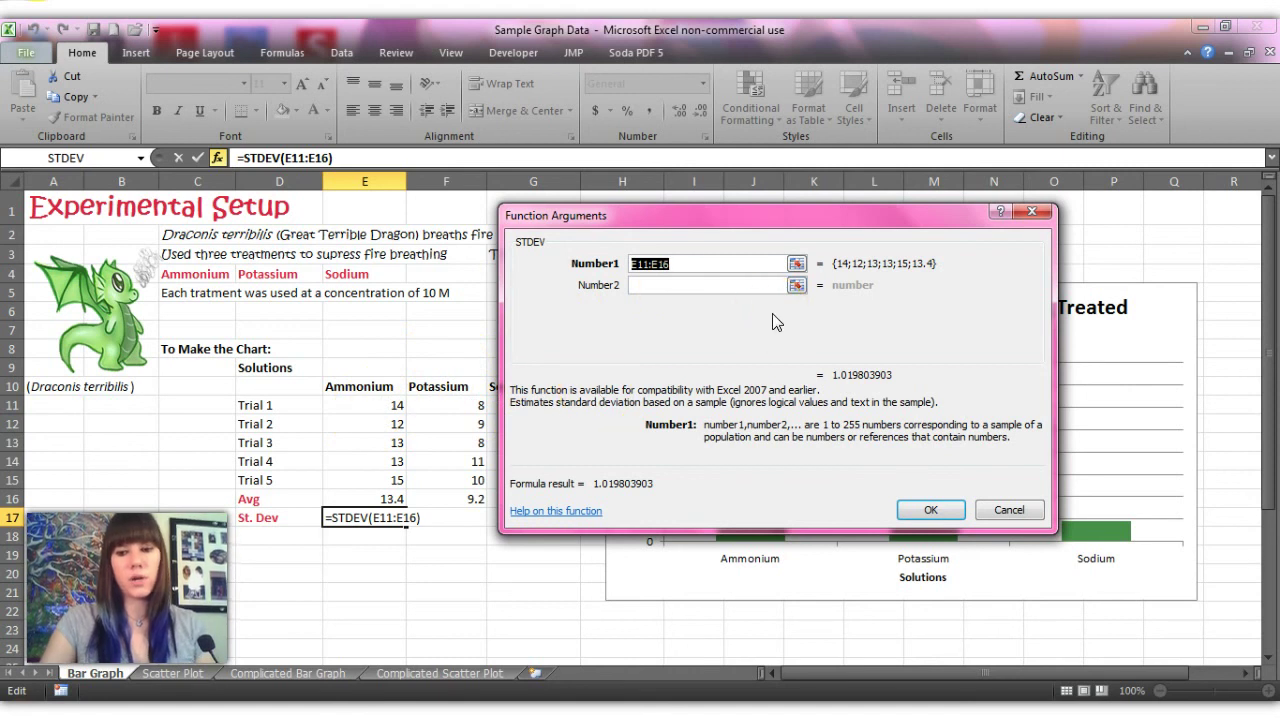
{"action": "key", "text": "Delete"}
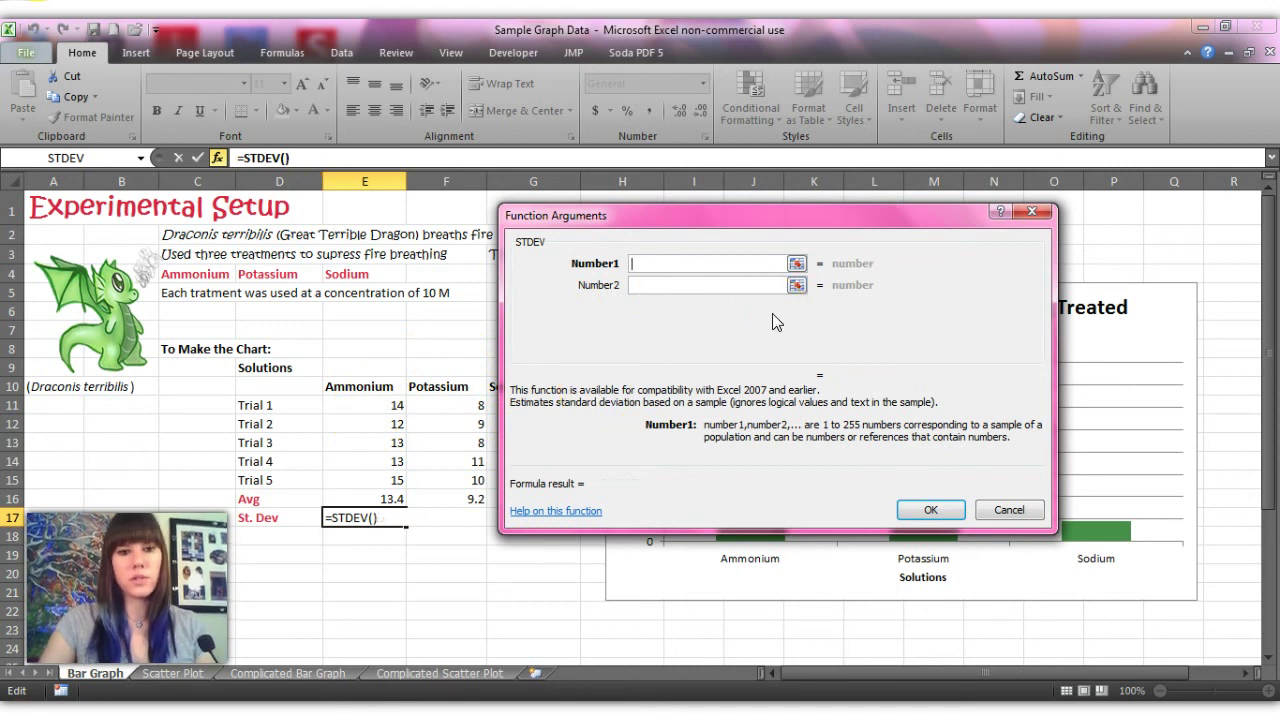
{"action": "left_click", "coordinate": [390, 405]}
{"action": "left_click_drag", "start_coordinate": [390, 405], "coordinate": [378, 474]}
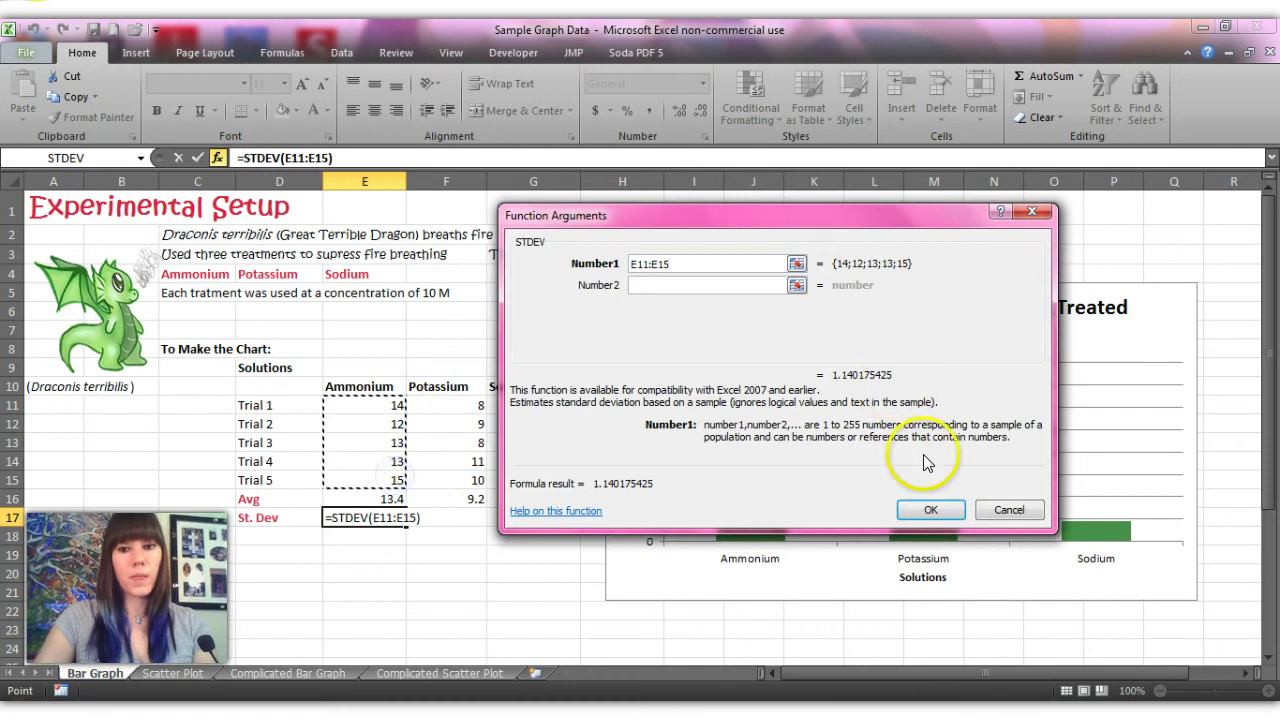
{"action": "left_click", "coordinate": [926, 510]}
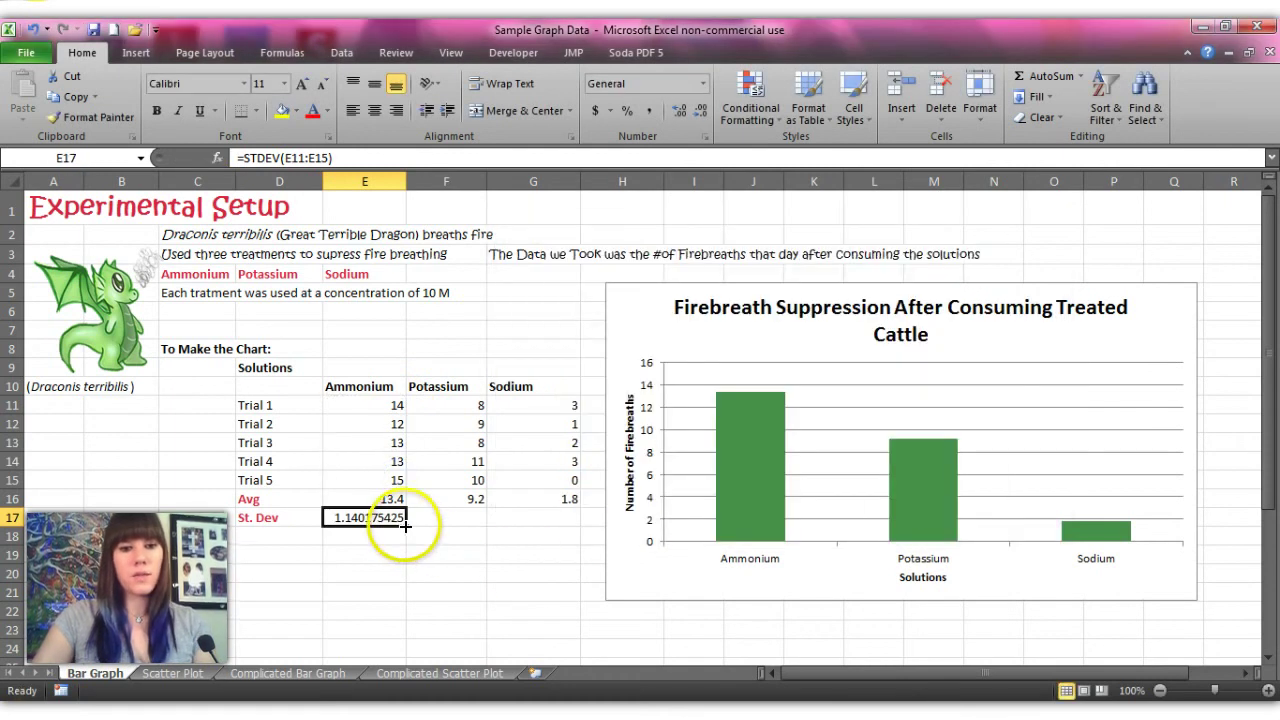
Step: Fill the standard deviation formula from E17 across to G17 and check the formulas in E17, F17 and G17
{"action": "left_click_drag", "start_coordinate": [406, 527], "coordinate": [543, 528]}
{"action": "left_click", "coordinate": [471, 588]}
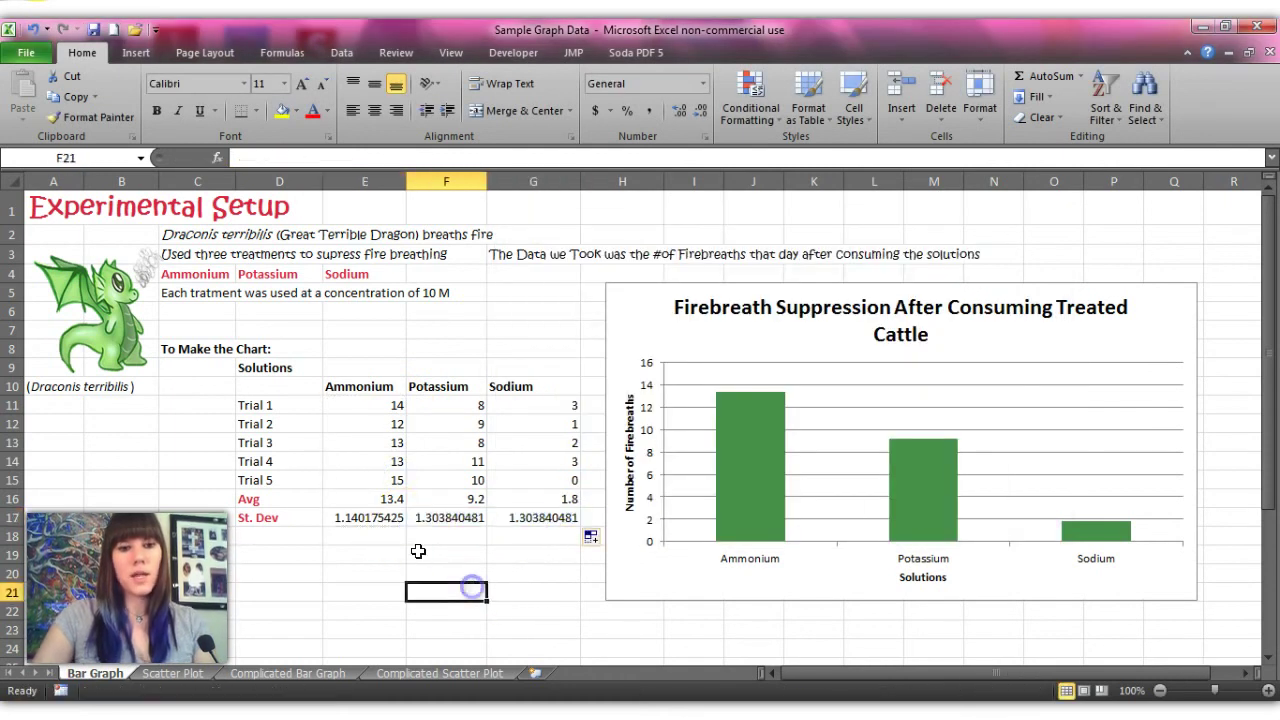
{"action": "left_click", "coordinate": [378, 522]}
{"action": "left_click", "coordinate": [455, 524]}
{"action": "left_click", "coordinate": [560, 522]}
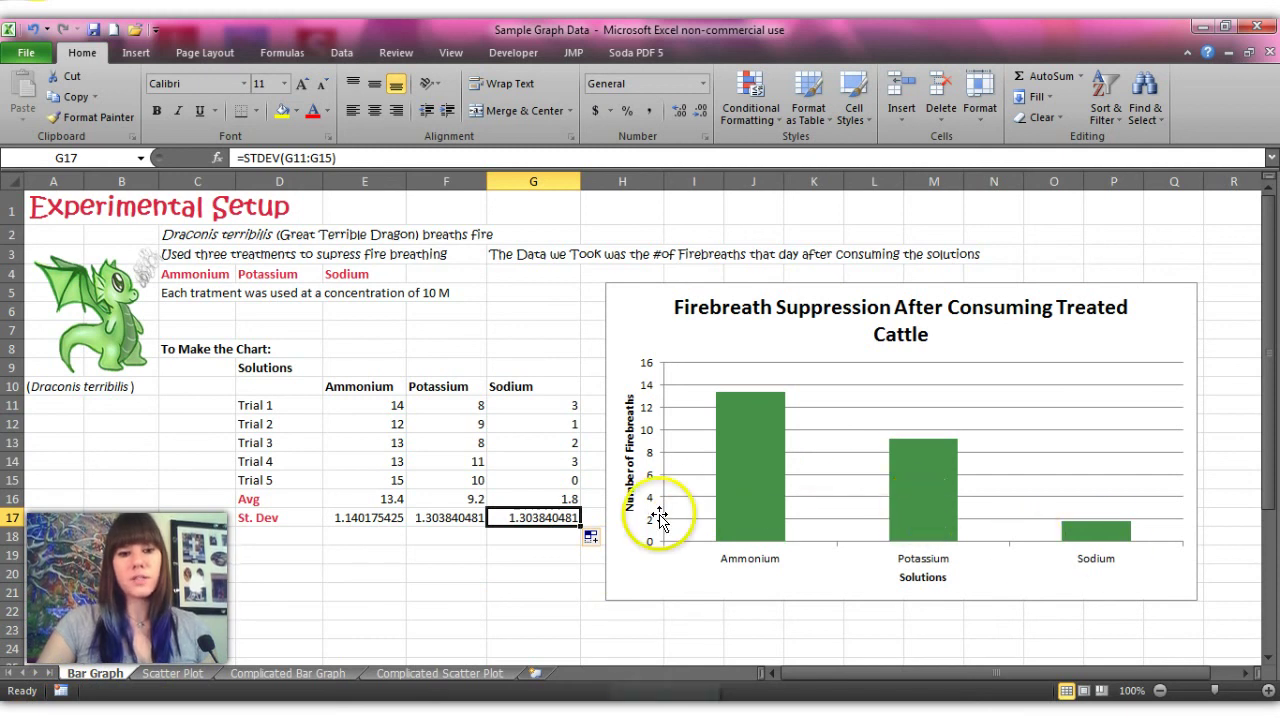
Step: Add vertical error bars to the chart's column series, in both directions with caps, using a custom error amount
{"action": "left_click", "coordinate": [739, 514]}
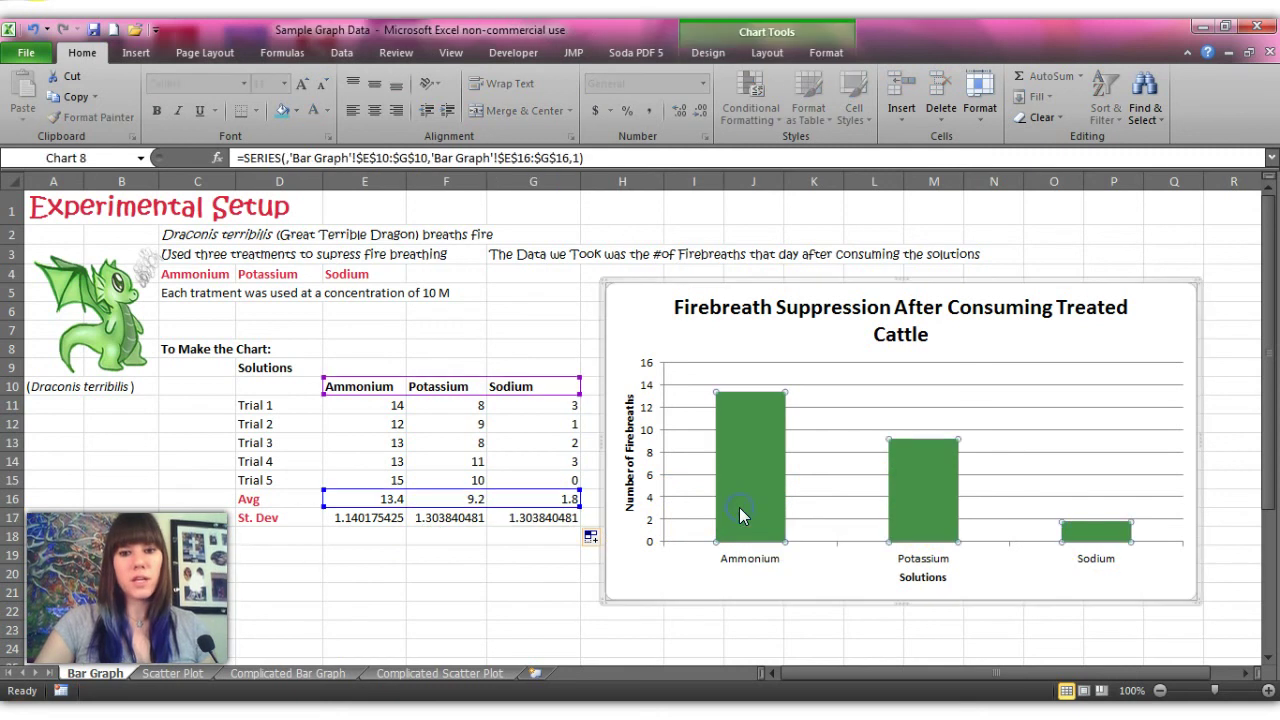
{"action": "left_click", "coordinate": [770, 55]}
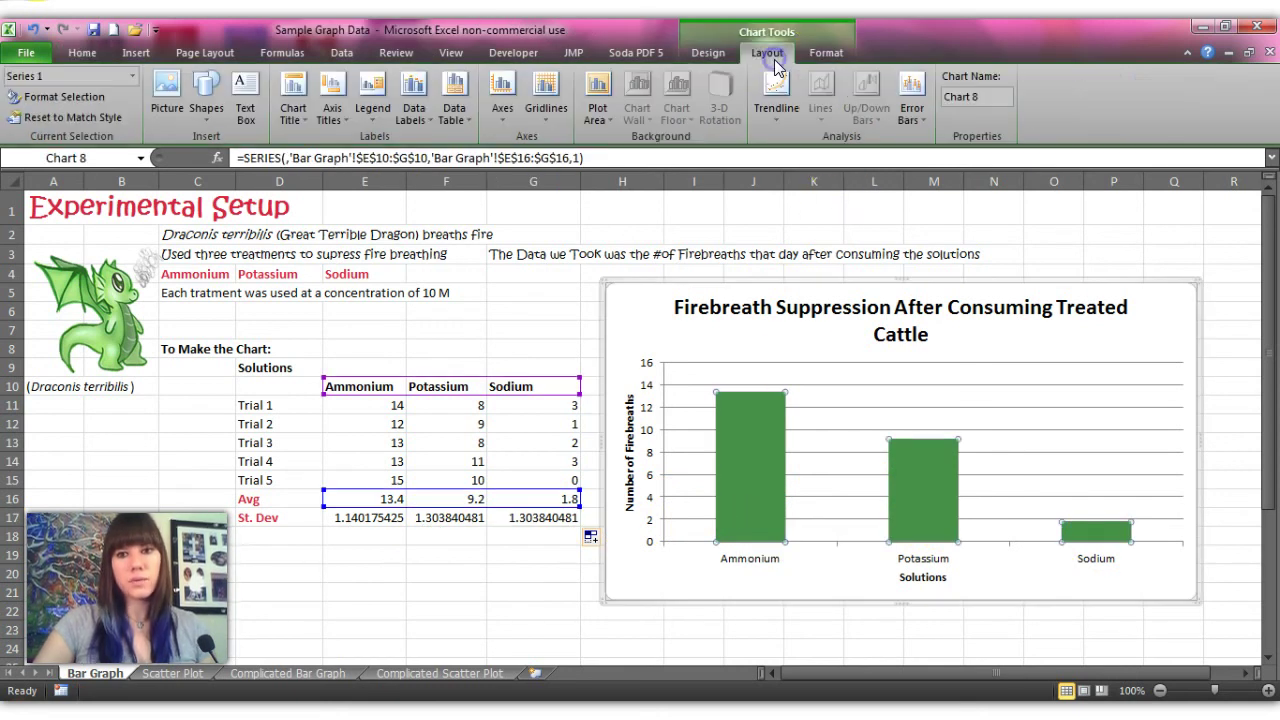
{"action": "left_click", "coordinate": [910, 120]}
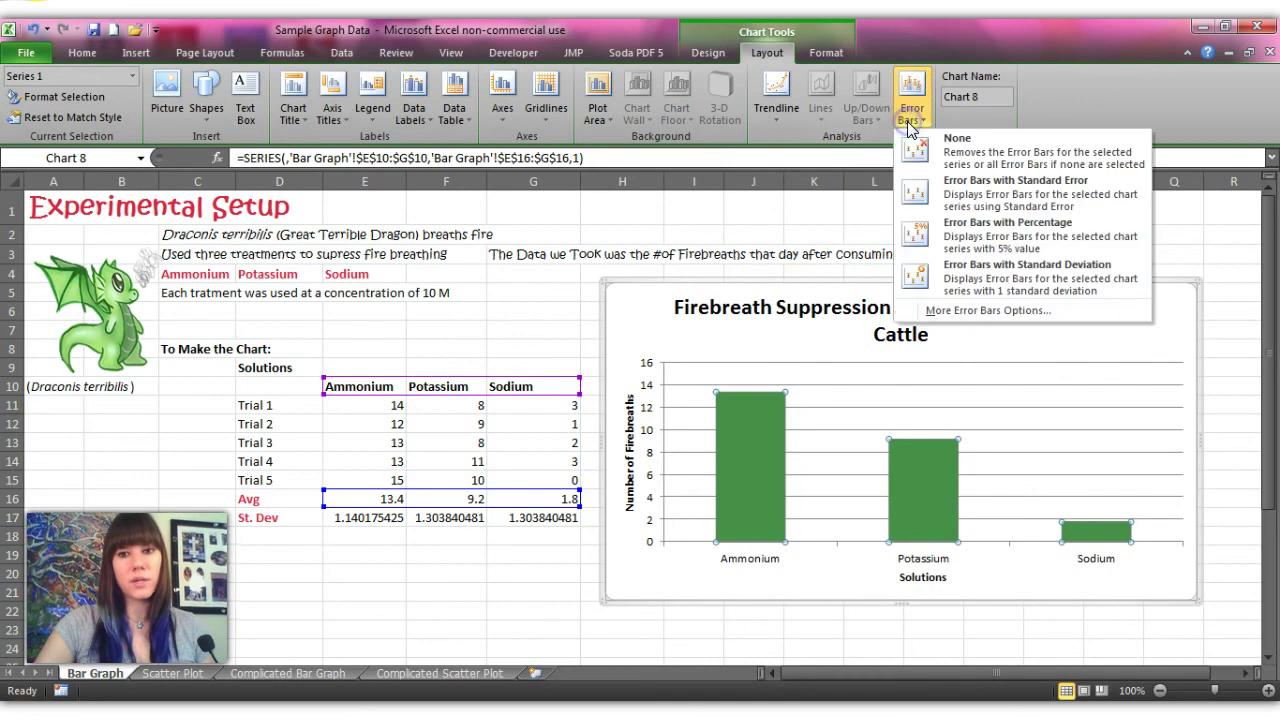
{"action": "left_click", "coordinate": [966, 312]}
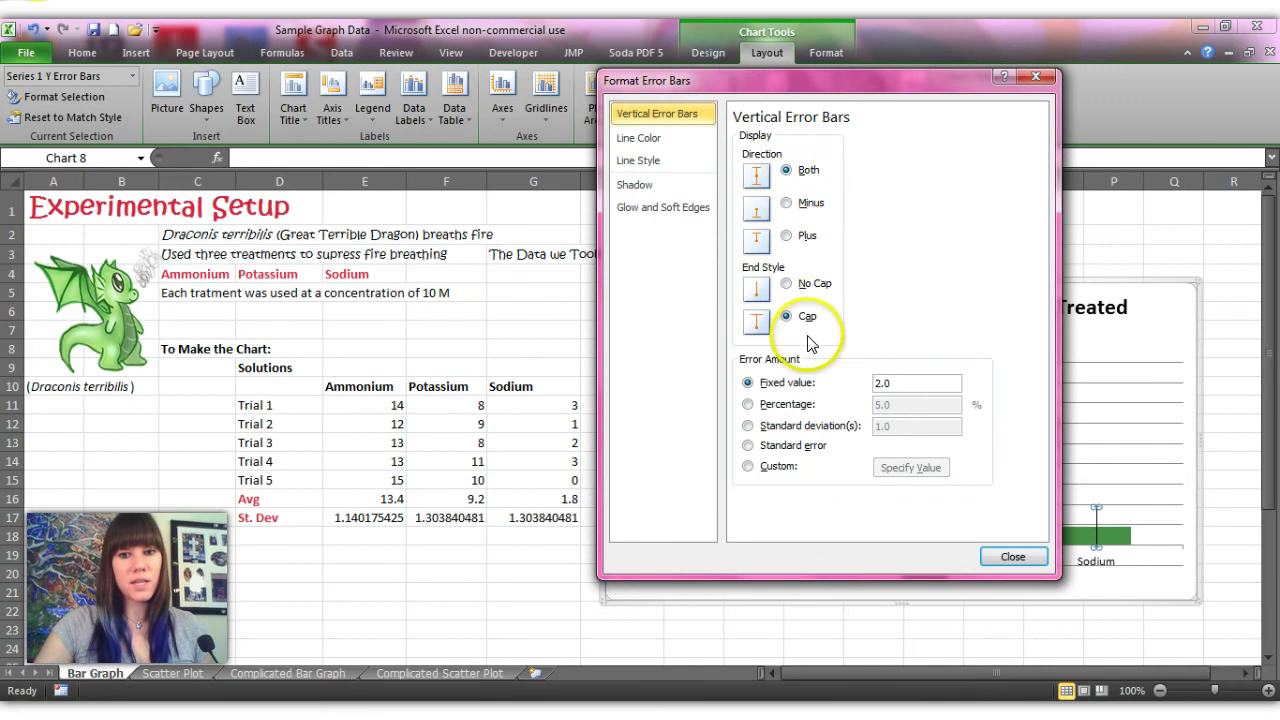
{"action": "left_click", "coordinate": [747, 467]}
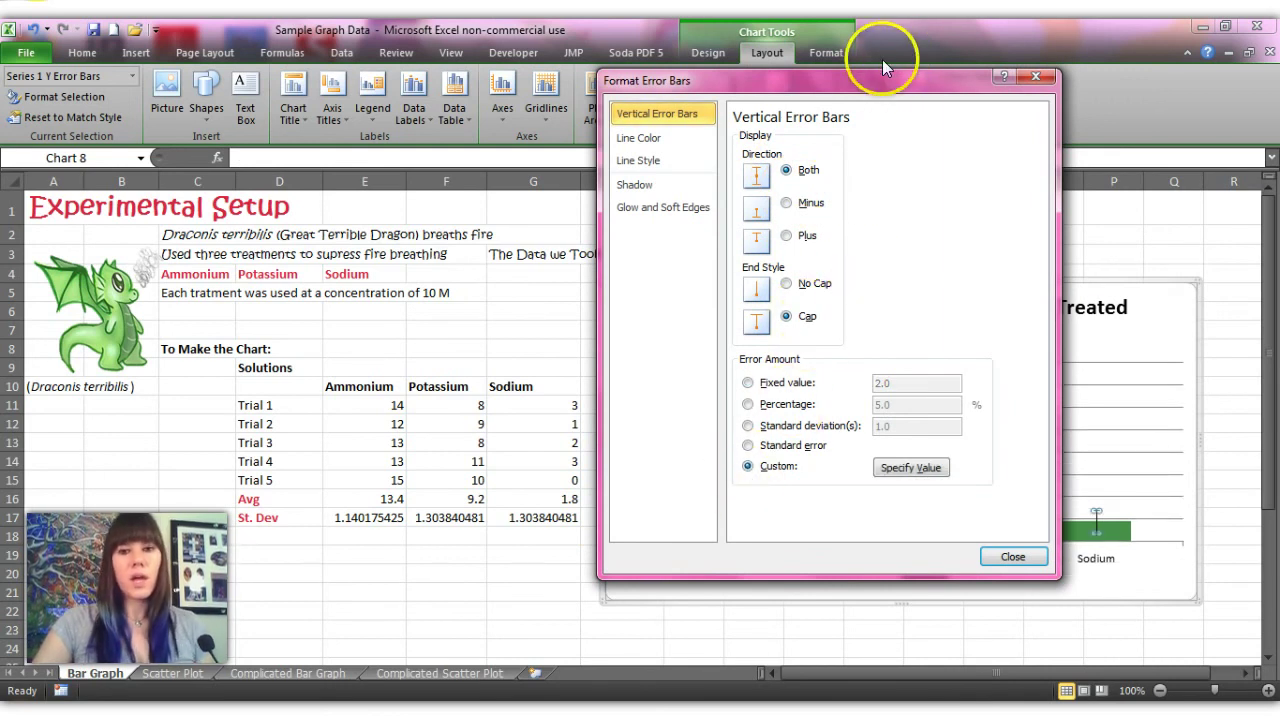
{"action": "mouse_move", "coordinate": [851, 82]}
{"action": "left_mouse_down"}
{"action": "mouse_move", "coordinate": [473, 86]}
{"action": "mouse_move", "coordinate": [361, 103]}
{"action": "mouse_move", "coordinate": [930, 89]}
{"action": "mouse_move", "coordinate": [858, 85]}
{"action": "left_mouse_up"}
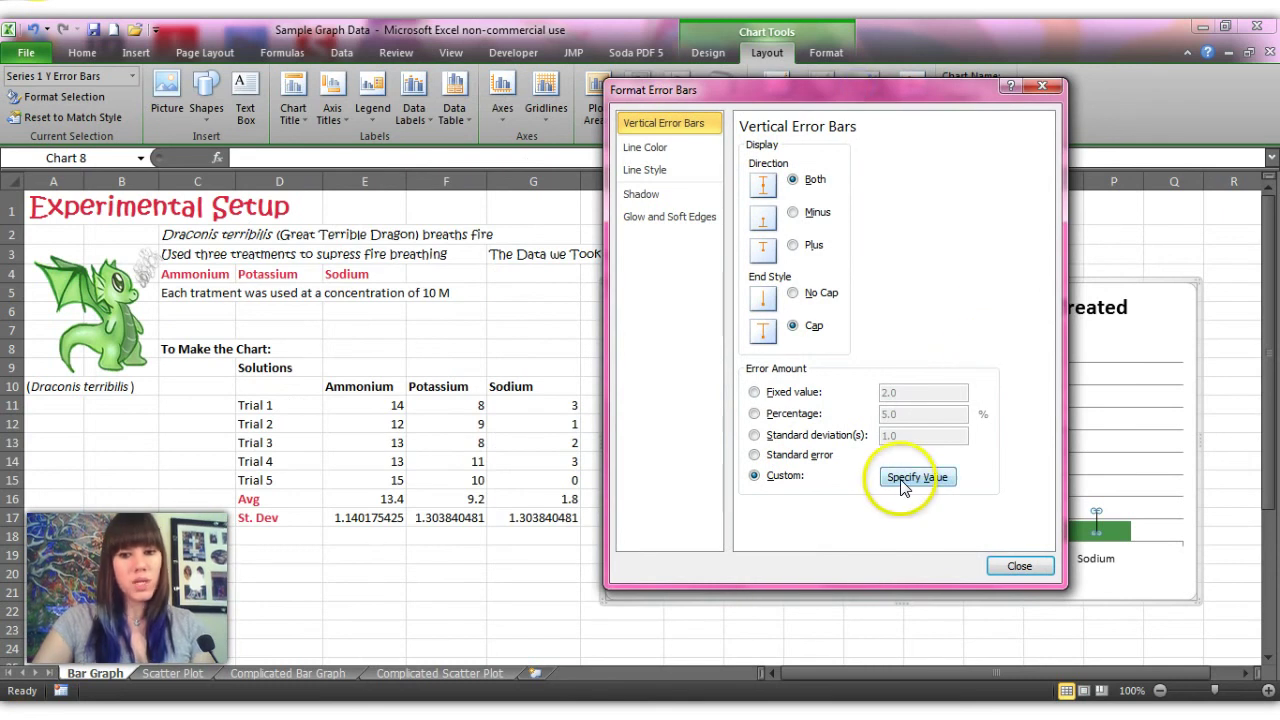
Step: Specify the custom positive error value as the standard deviations in E17:G17
{"action": "left_click", "coordinate": [905, 485]}
{"action": "left_click_drag", "start_coordinate": [760, 309], "coordinate": [711, 444]}
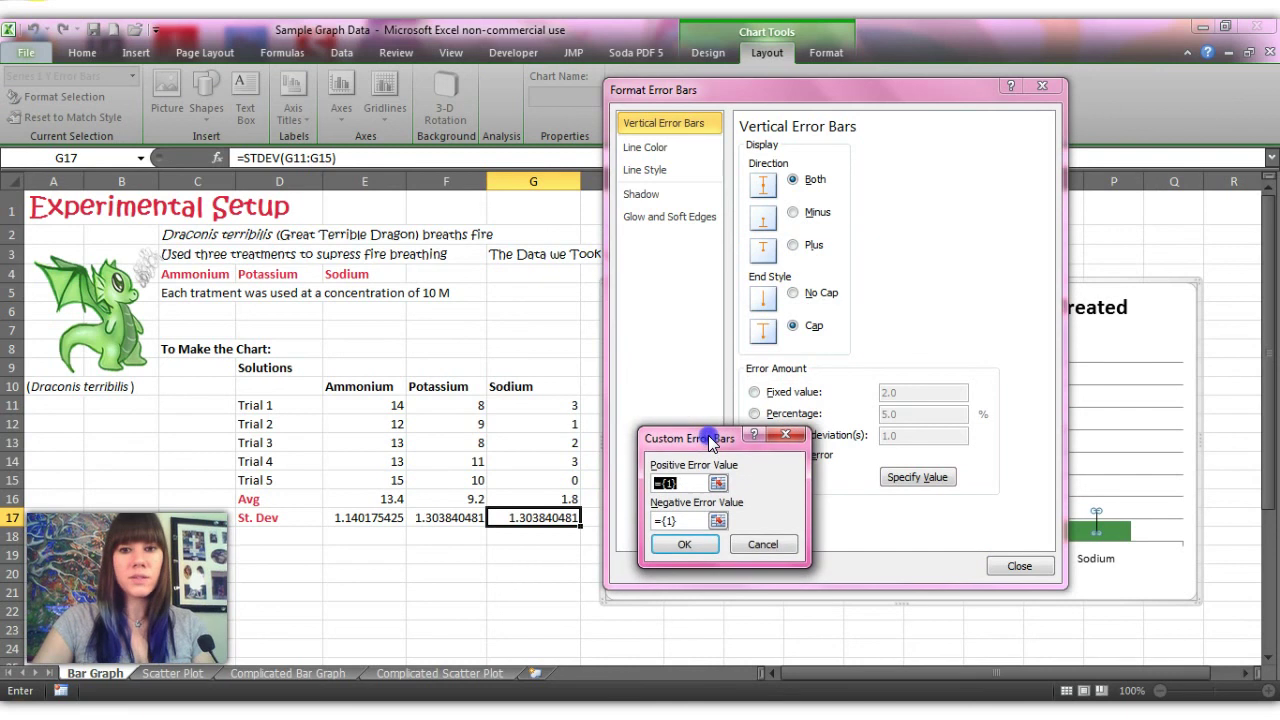
{"action": "left_click", "coordinate": [759, 90]}
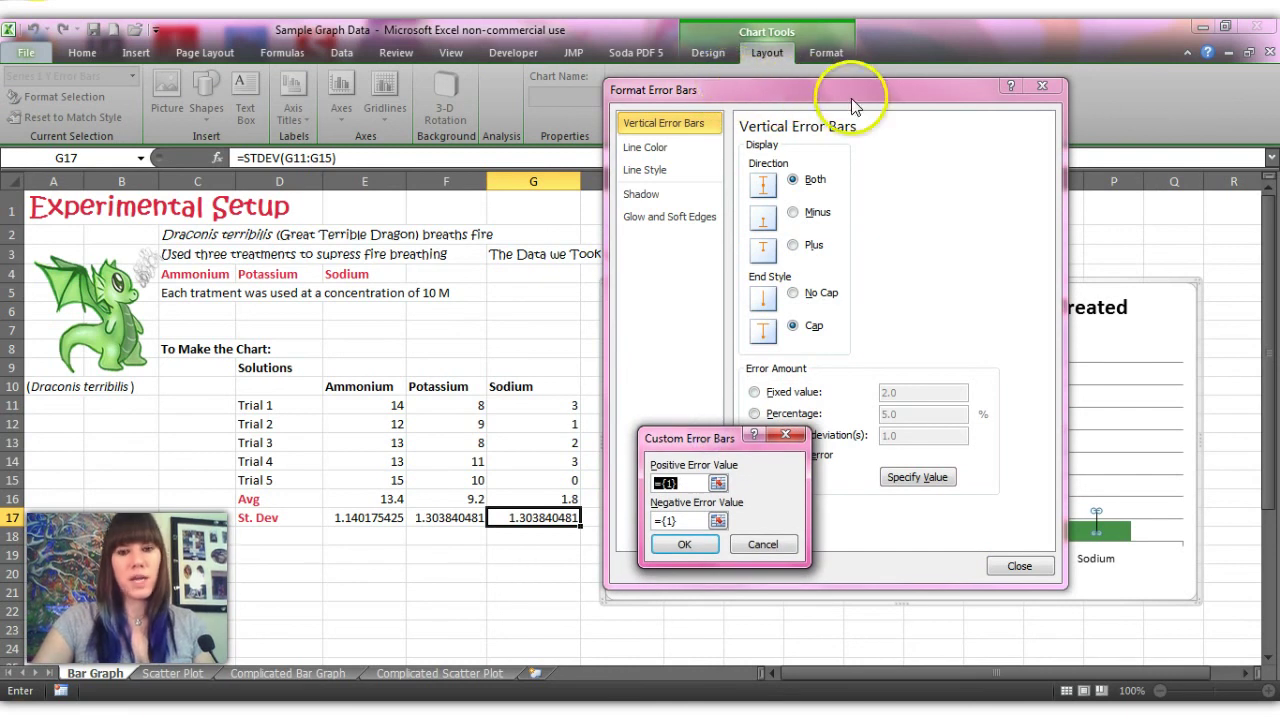
{"action": "left_click_drag", "start_coordinate": [705, 440], "coordinate": [693, 368]}
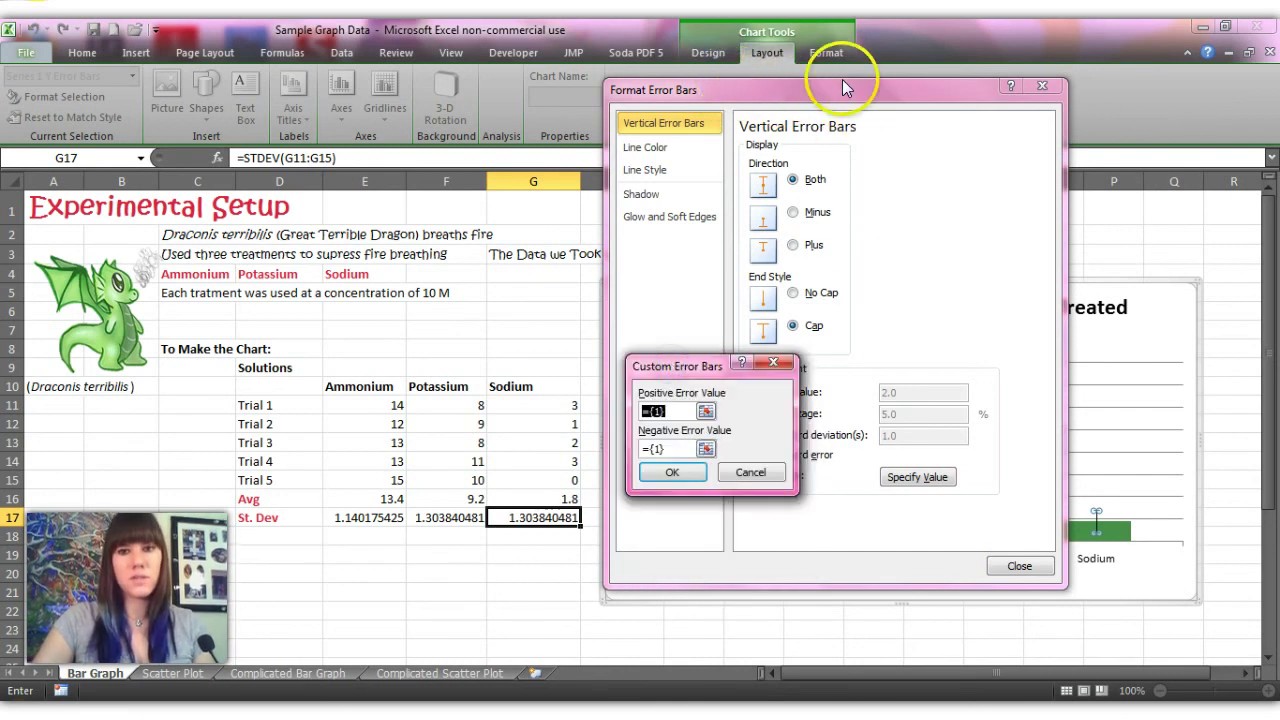
{"action": "left_click", "coordinate": [672, 411]}
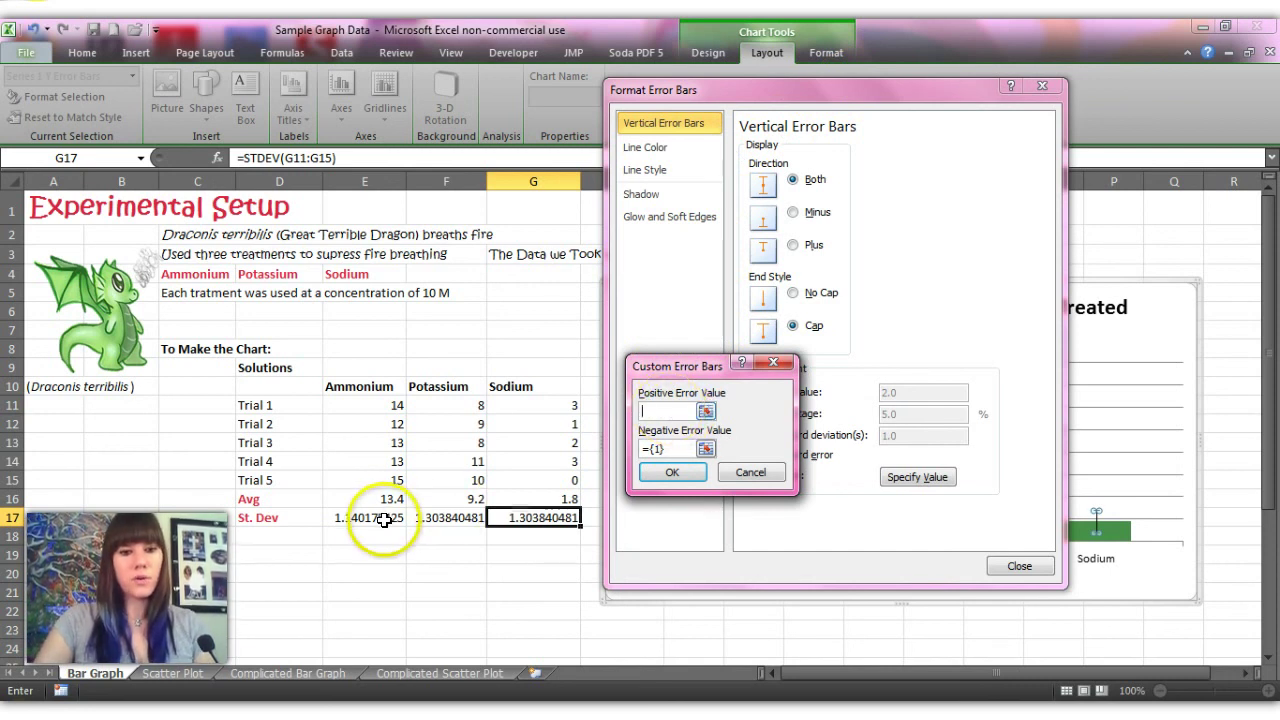
{"action": "left_click_drag", "start_coordinate": [383, 519], "coordinate": [532, 519]}
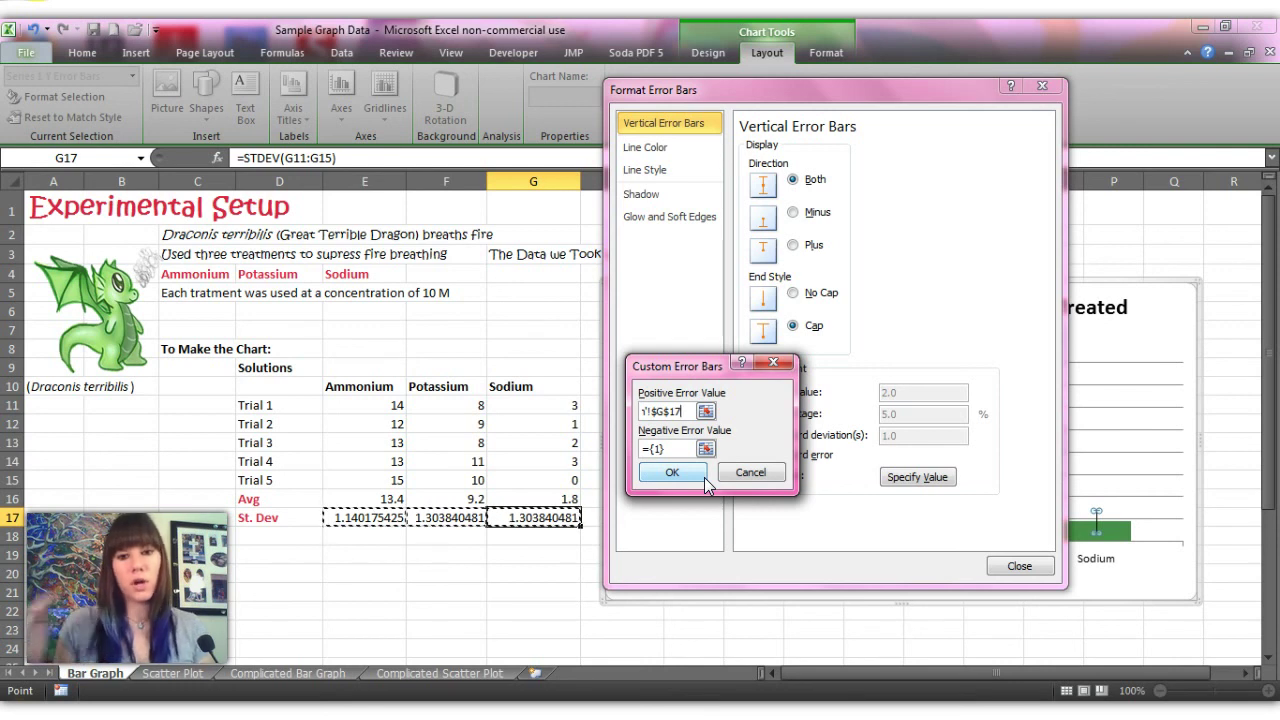
Step: Set the custom negative error value to the standard deviations in E17:G17, apply the error bars and deselect the chart
{"action": "left_click", "coordinate": [668, 450]}
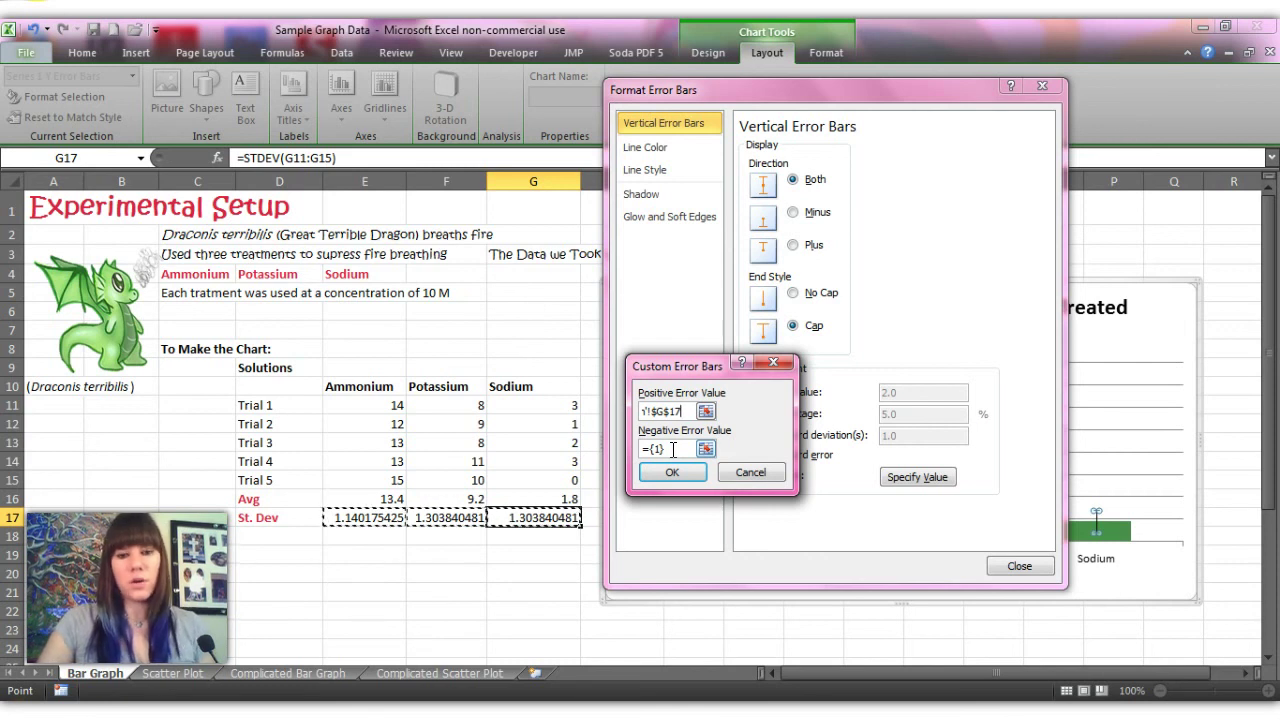
{"action": "left_click", "coordinate": [673, 449]}
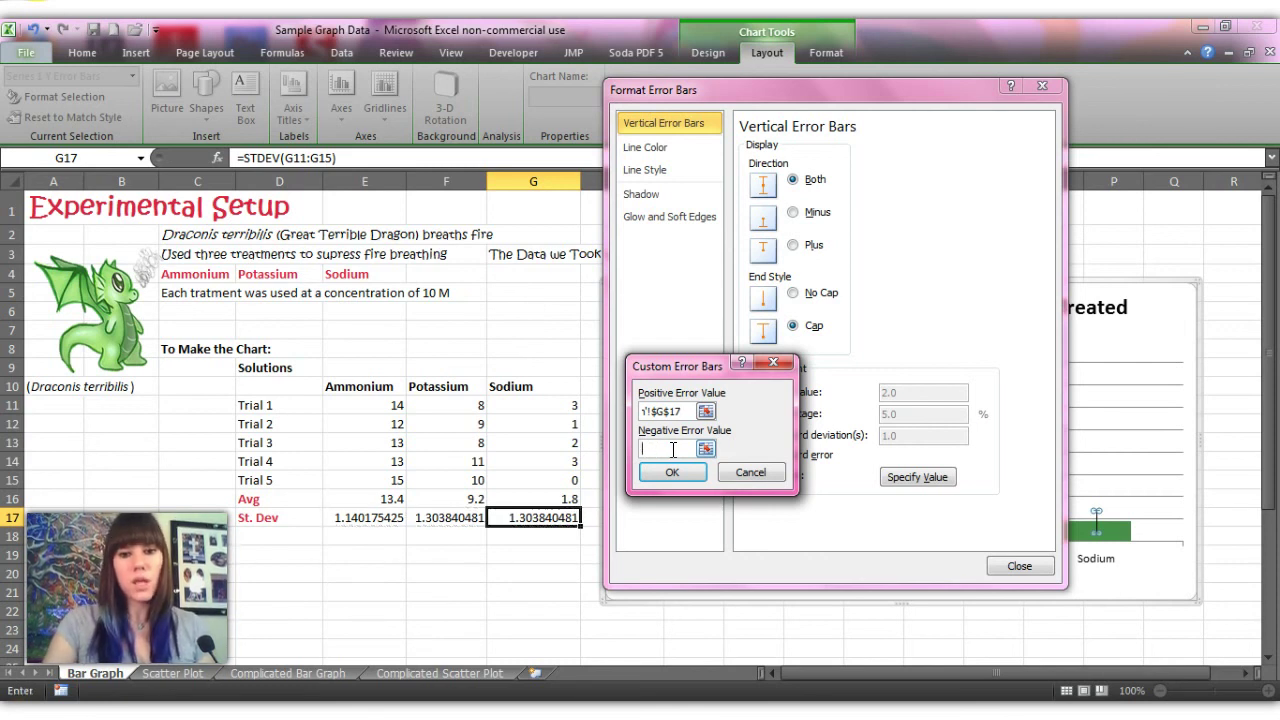
{"action": "left_click", "coordinate": [357, 518]}
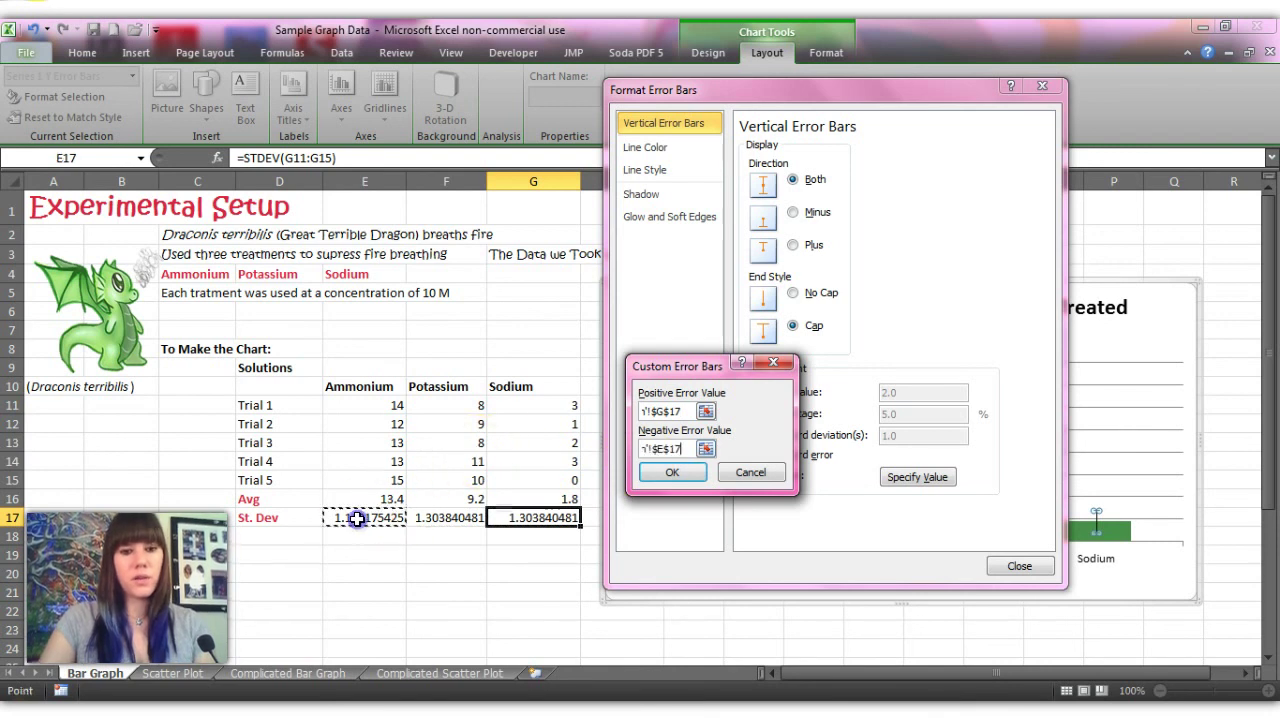
{"action": "left_click", "coordinate": [530, 518], "text": "shift"}
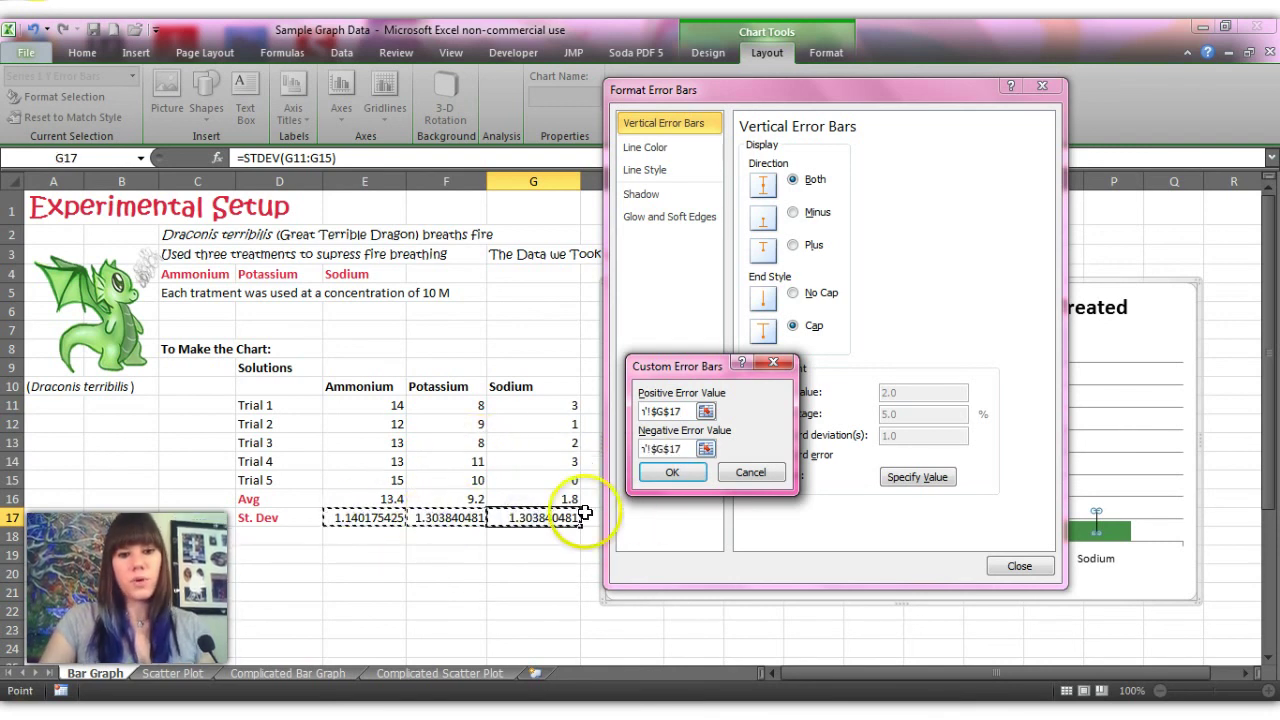
{"action": "left_click", "coordinate": [672, 476]}
{"action": "left_click", "coordinate": [1016, 567]}
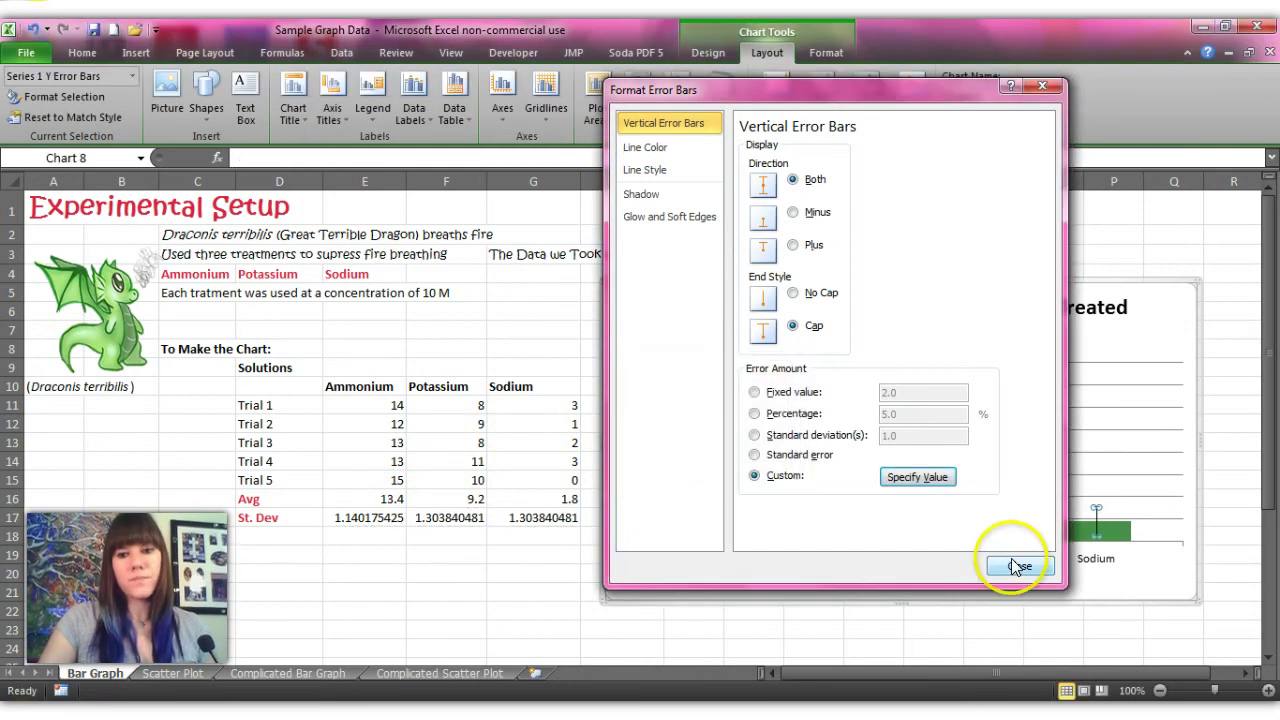
{"action": "left_click", "coordinate": [1125, 591]}
{"action": "left_click", "coordinate": [962, 626]}
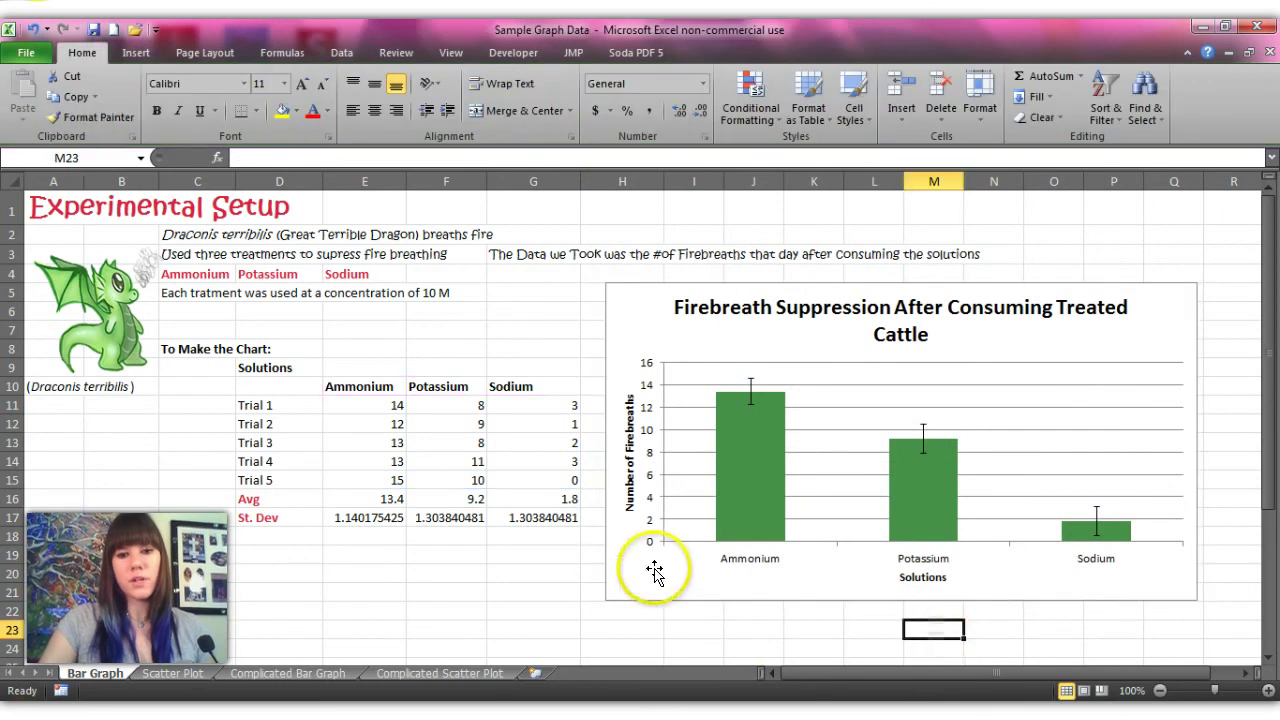
{"action": "left_click", "coordinate": [614, 582]}
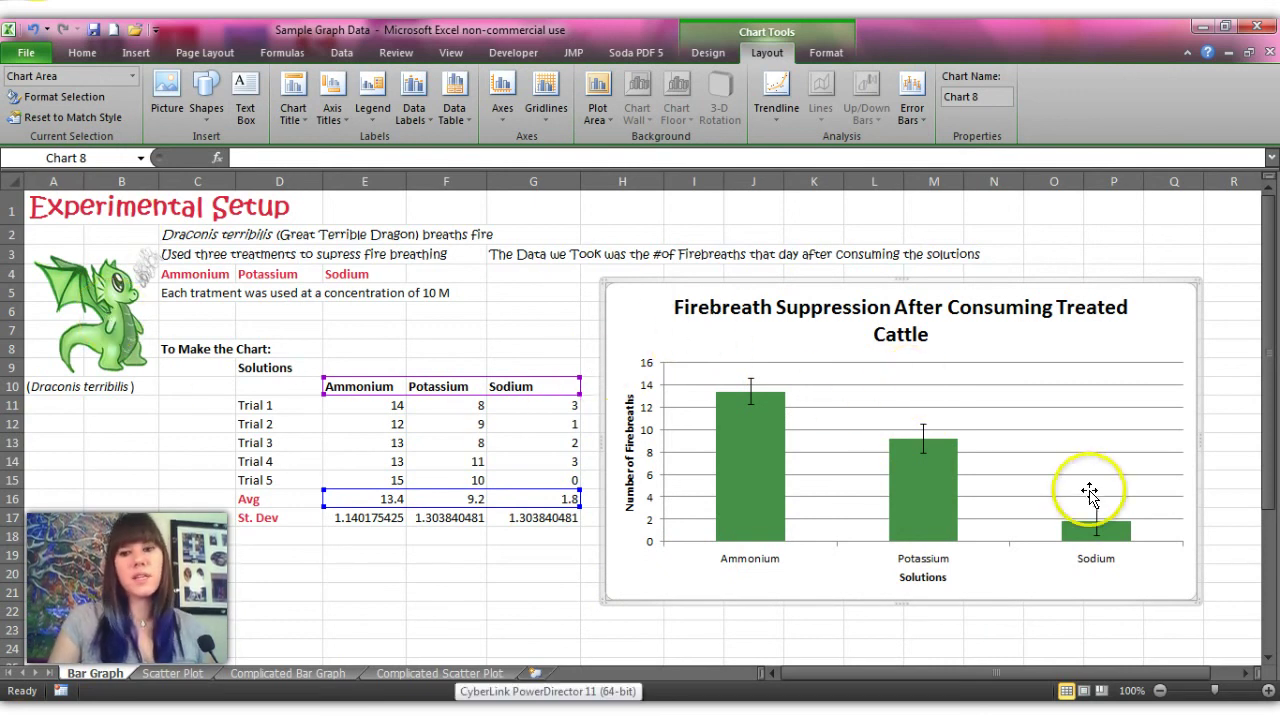
{"action": "mouse_move", "coordinate": [1105, 534]}
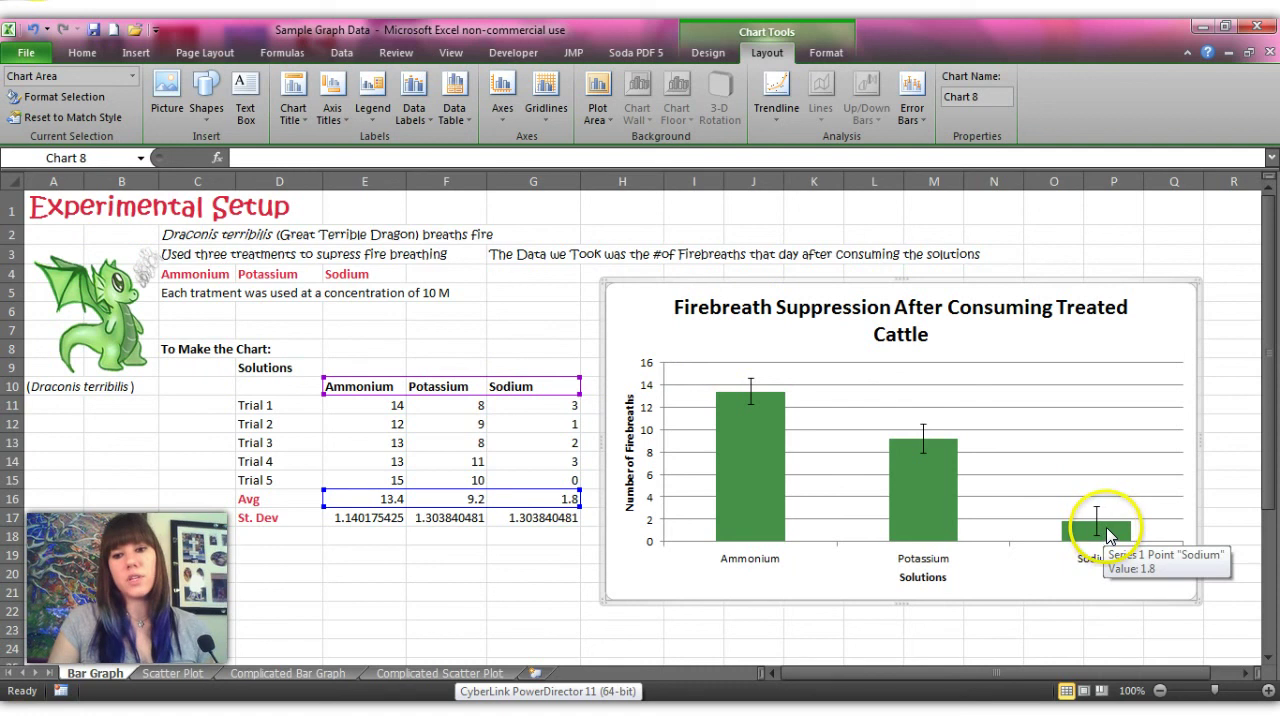